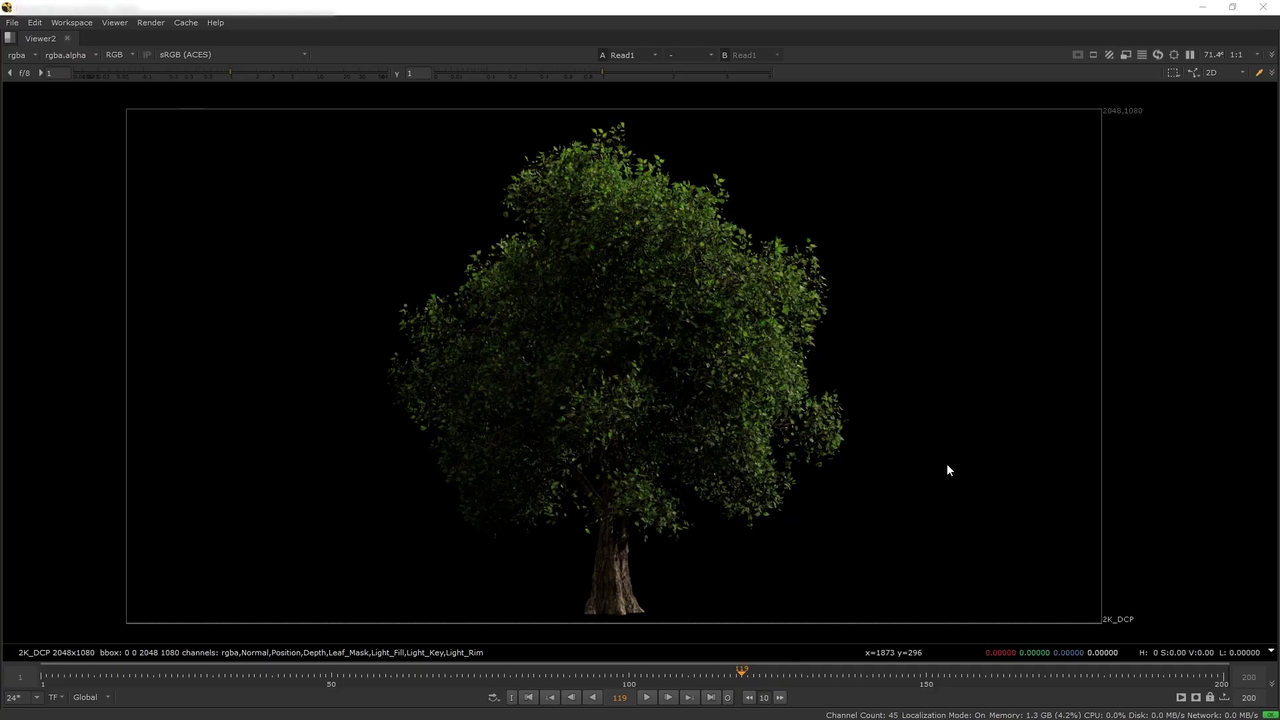
Display the tree render's Normal layer and inspect its red, green and blue channels individually
{"action": "left_click", "coordinate": [23, 56]}
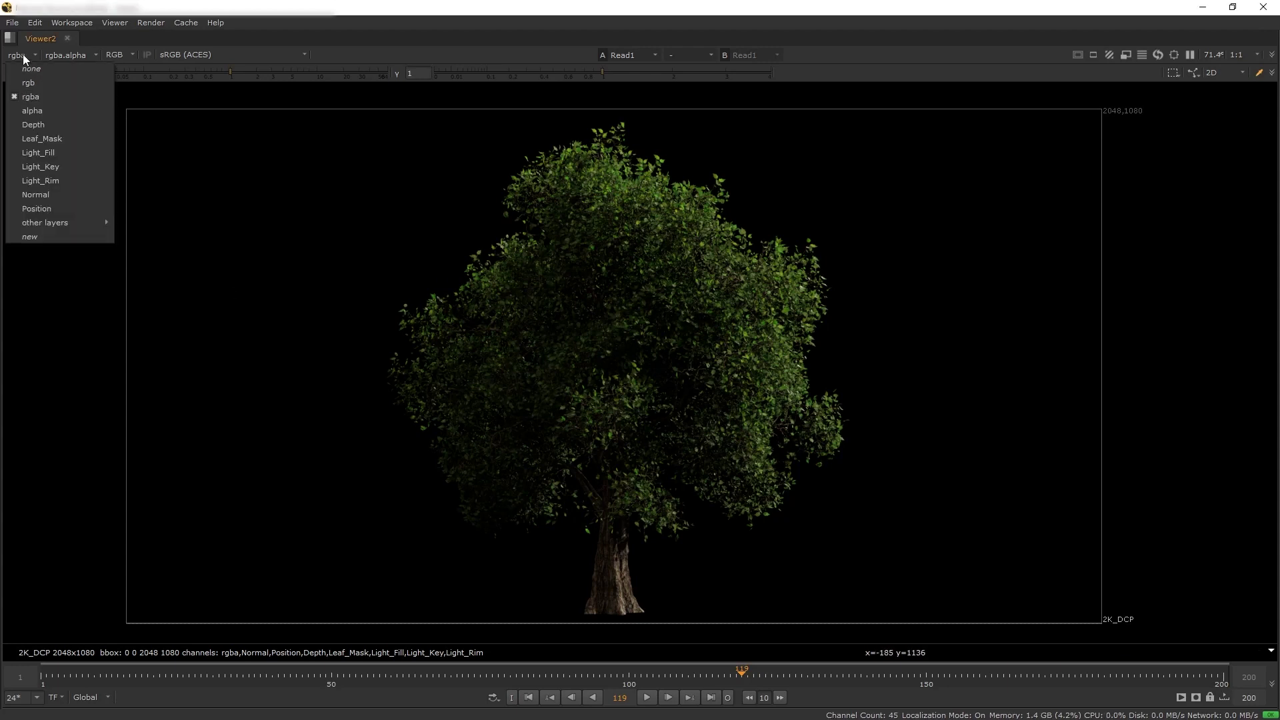
{"action": "left_click", "coordinate": [49, 194]}
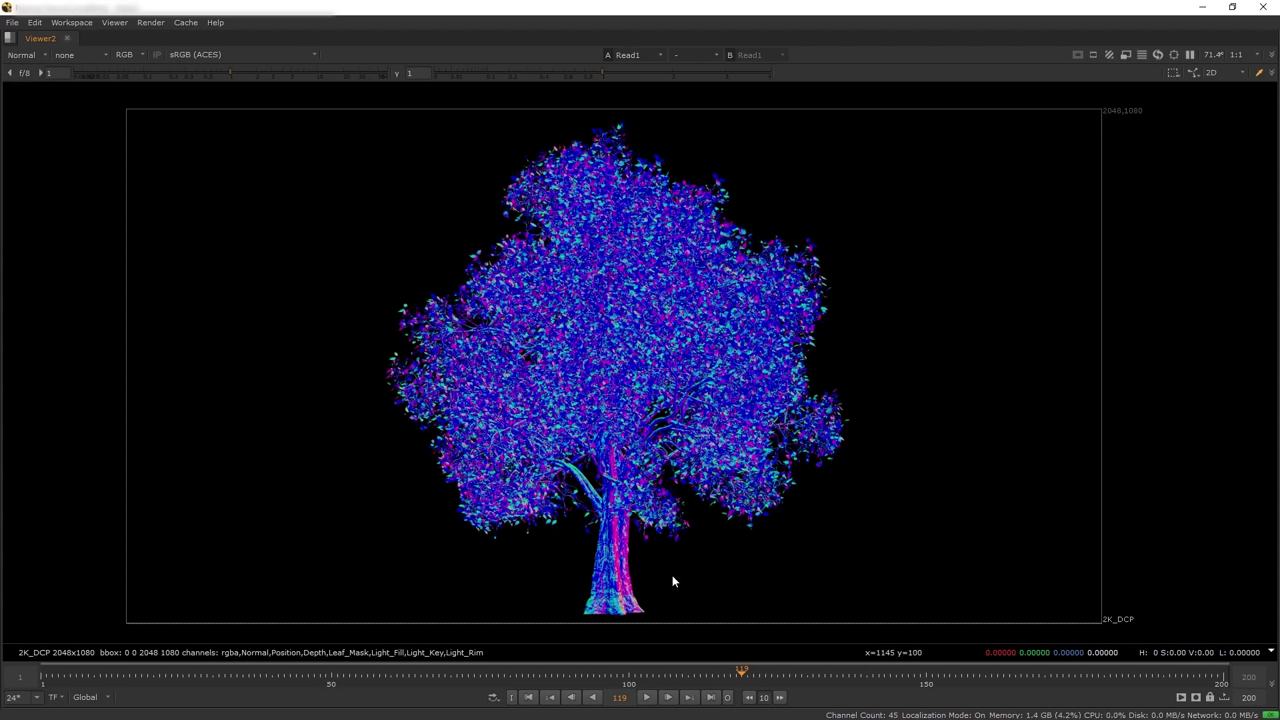
{"action": "key", "text": "r"}
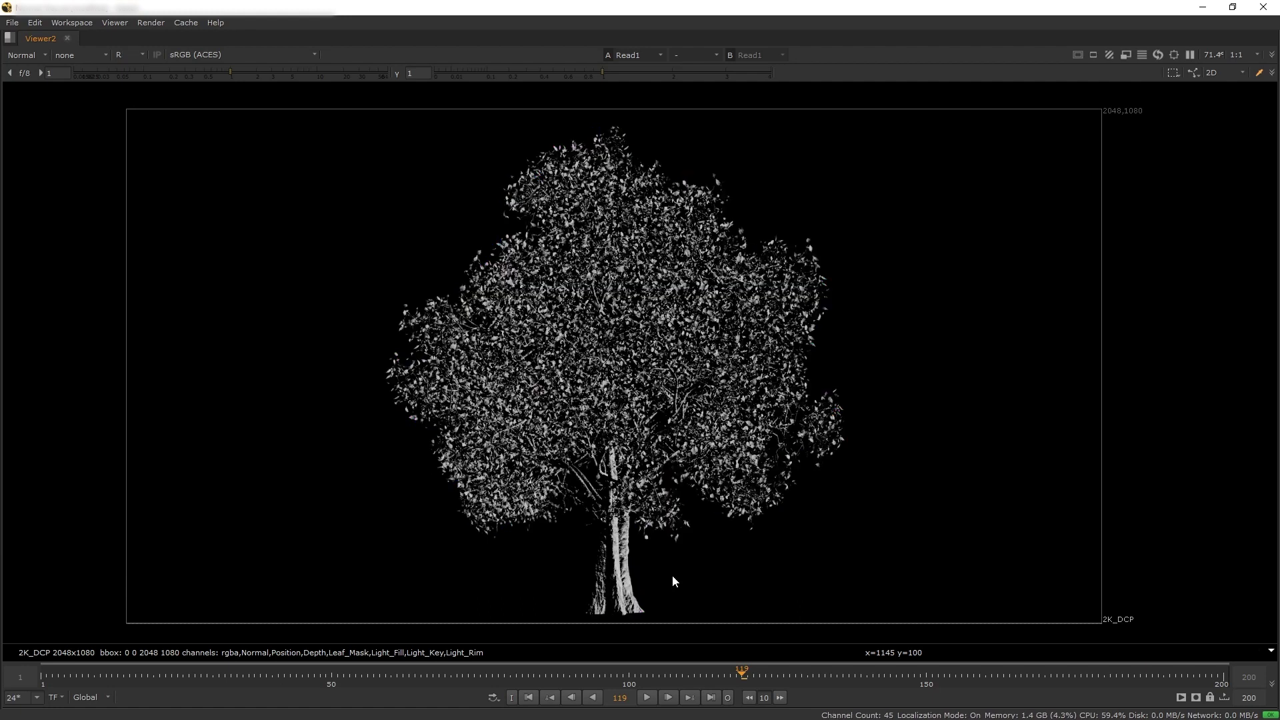
{"action": "key", "text": "g"}
{"action": "key", "text": "b"}
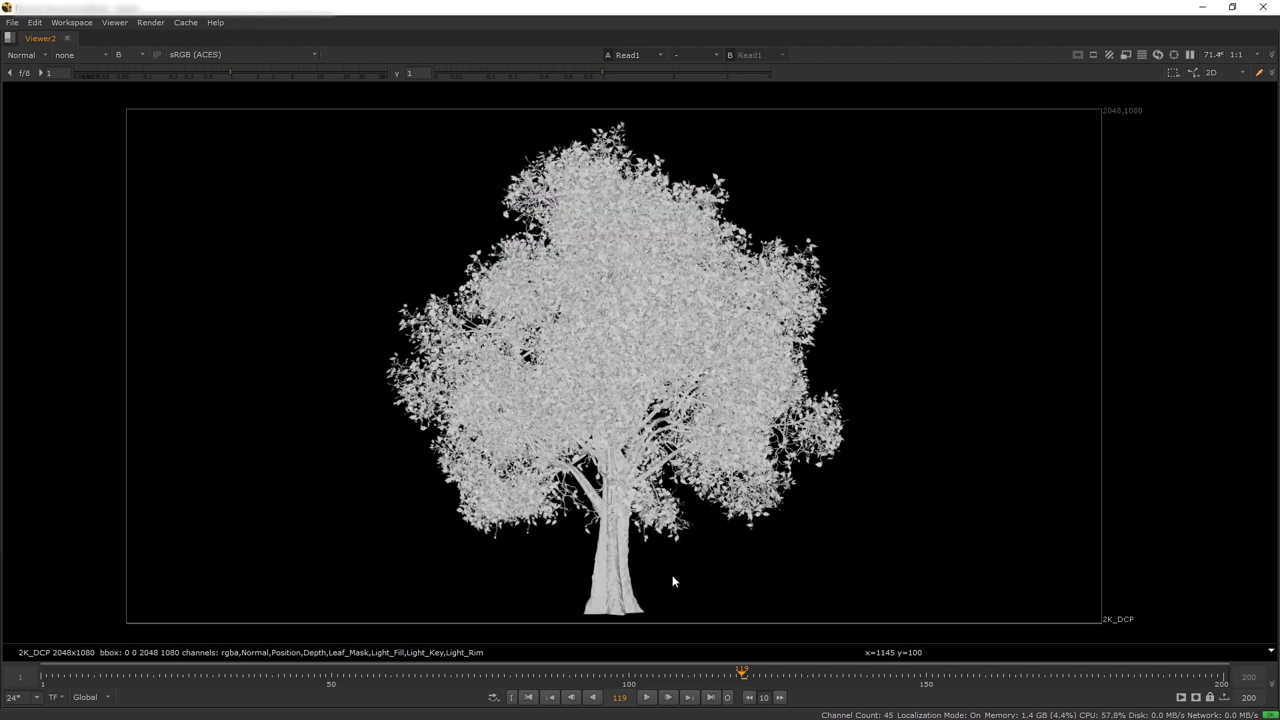
{"action": "key", "text": "b"}
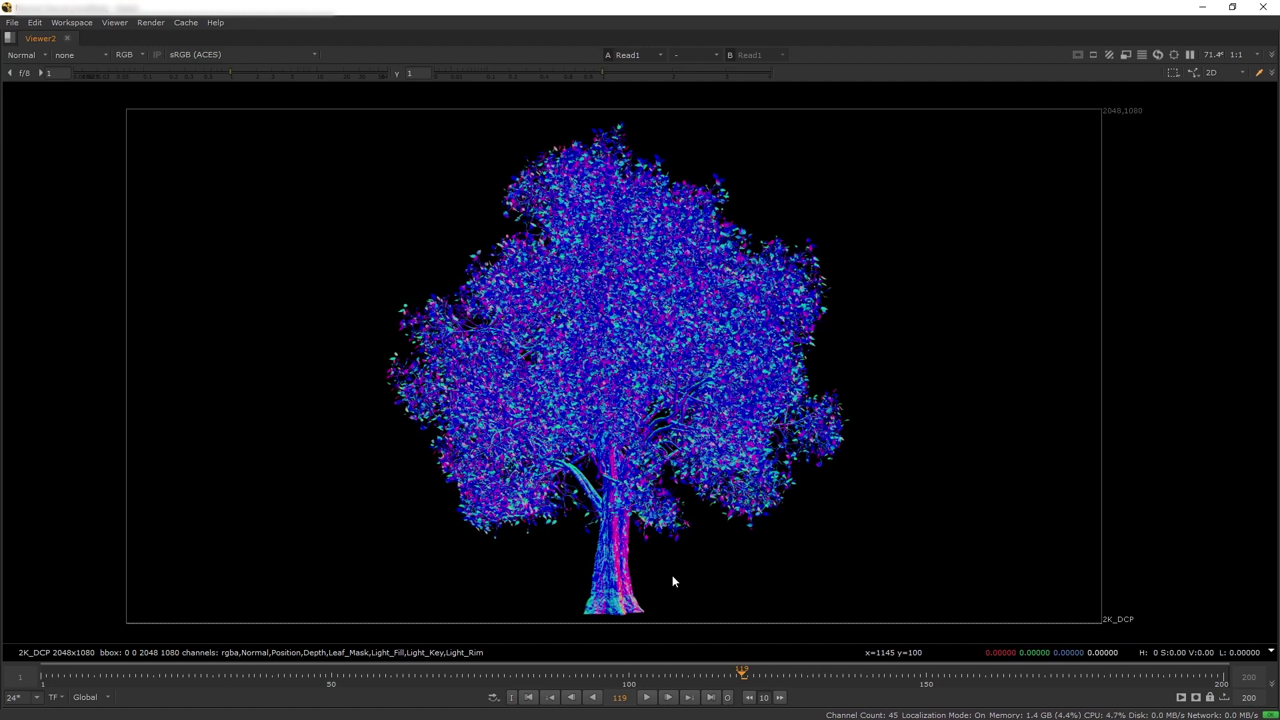
{"action": "key", "text": "r"}
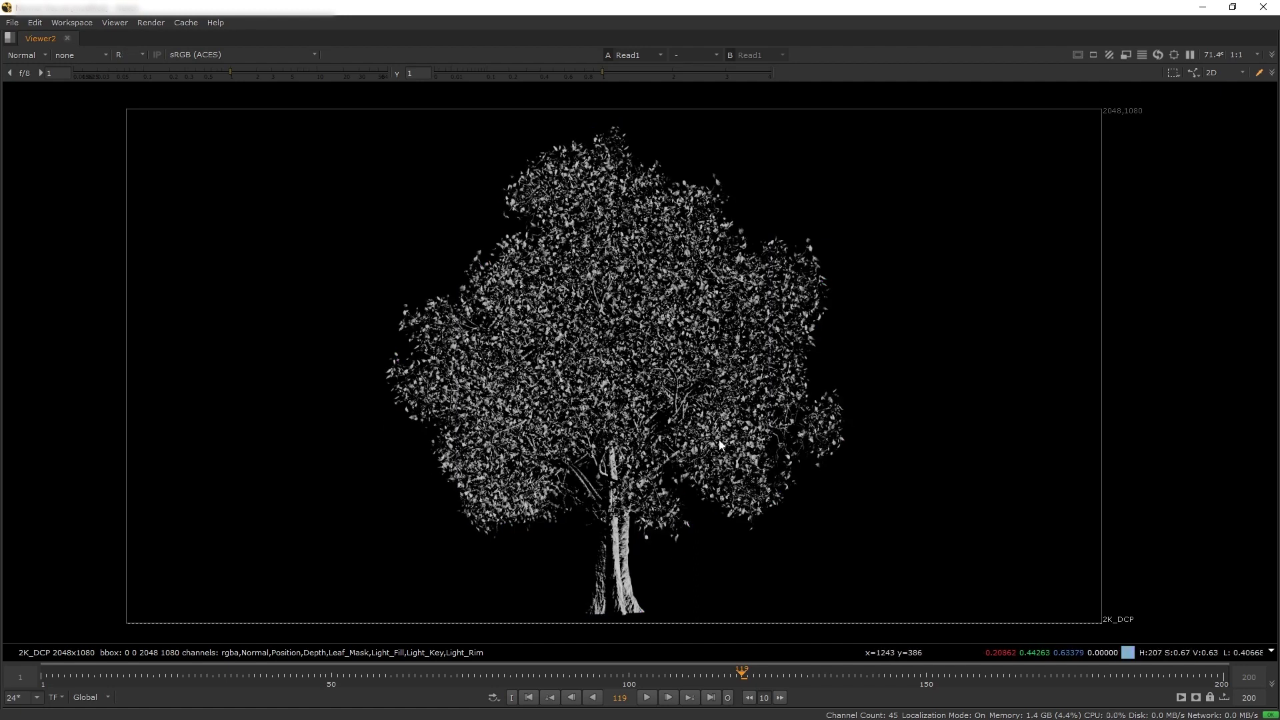
{"action": "key", "text": "g"}
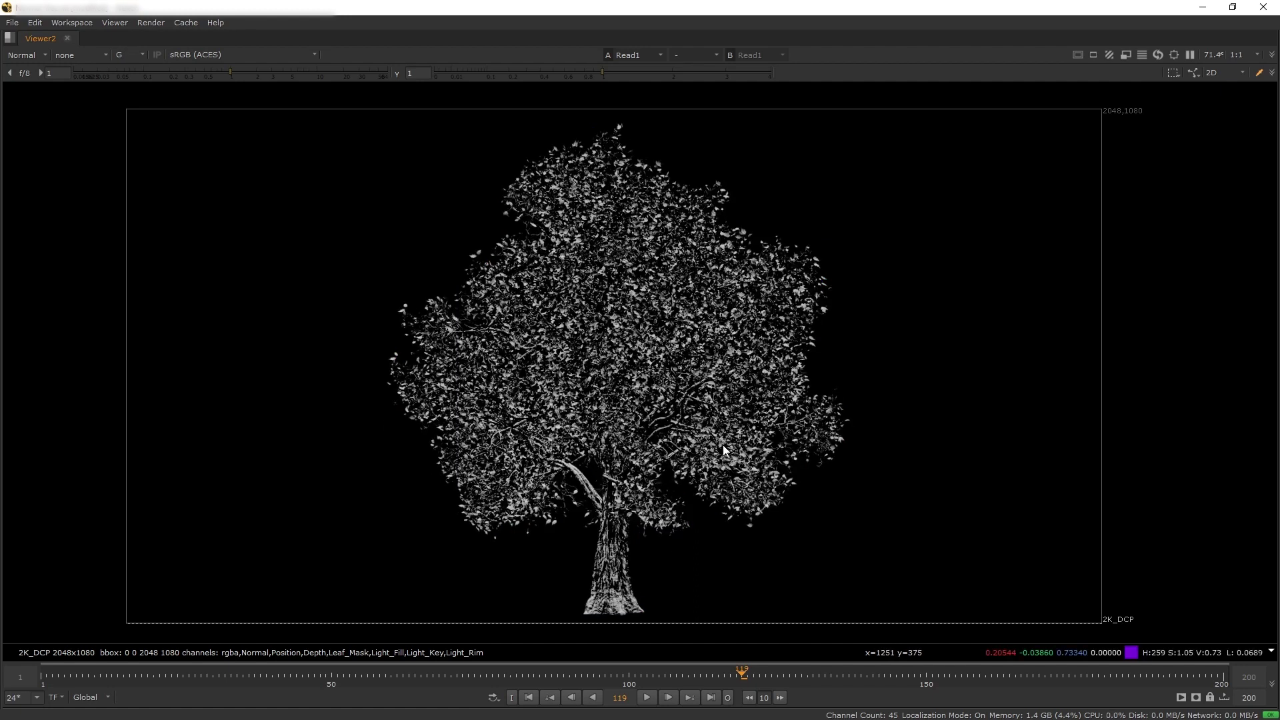
{"action": "key", "text": "b"}
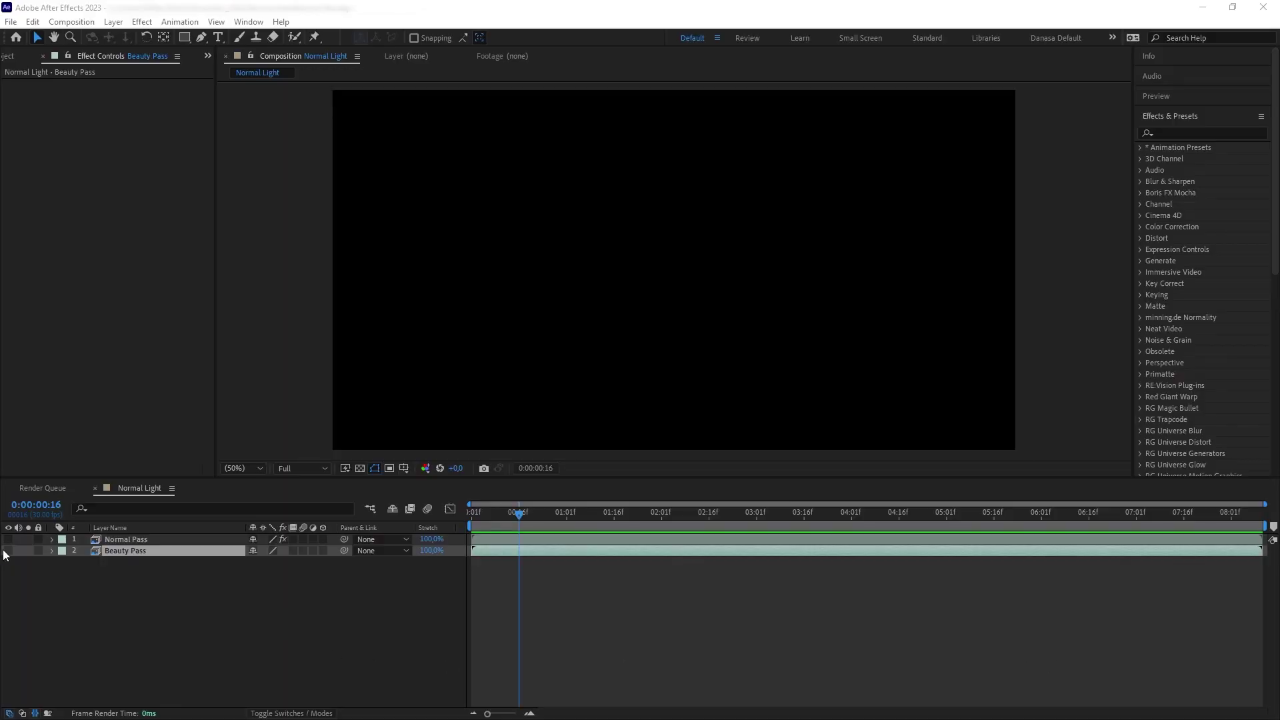
Switch to After Effects and make the Beauty Pass and Normal Pass layers visible in the Normal Light composition
{"action": "left_click", "coordinate": [8, 550]}
{"action": "left_click", "coordinate": [118, 540]}
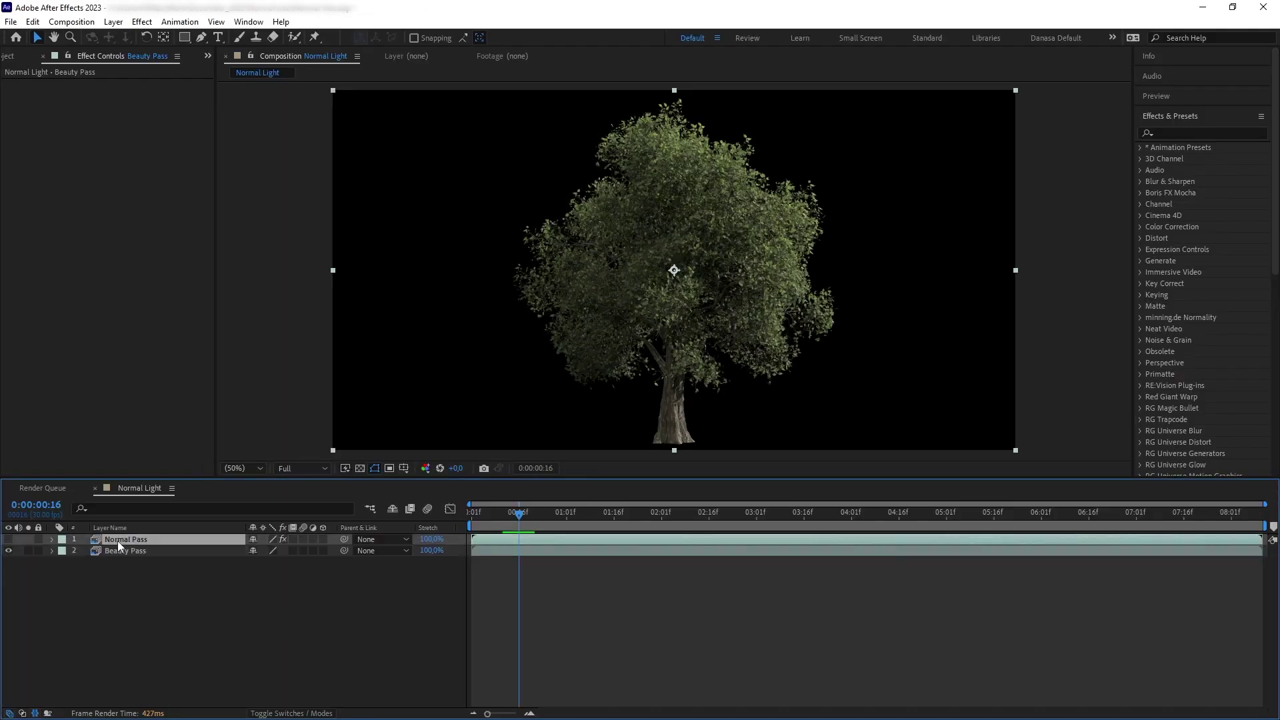
{"action": "left_click", "coordinate": [8, 539]}
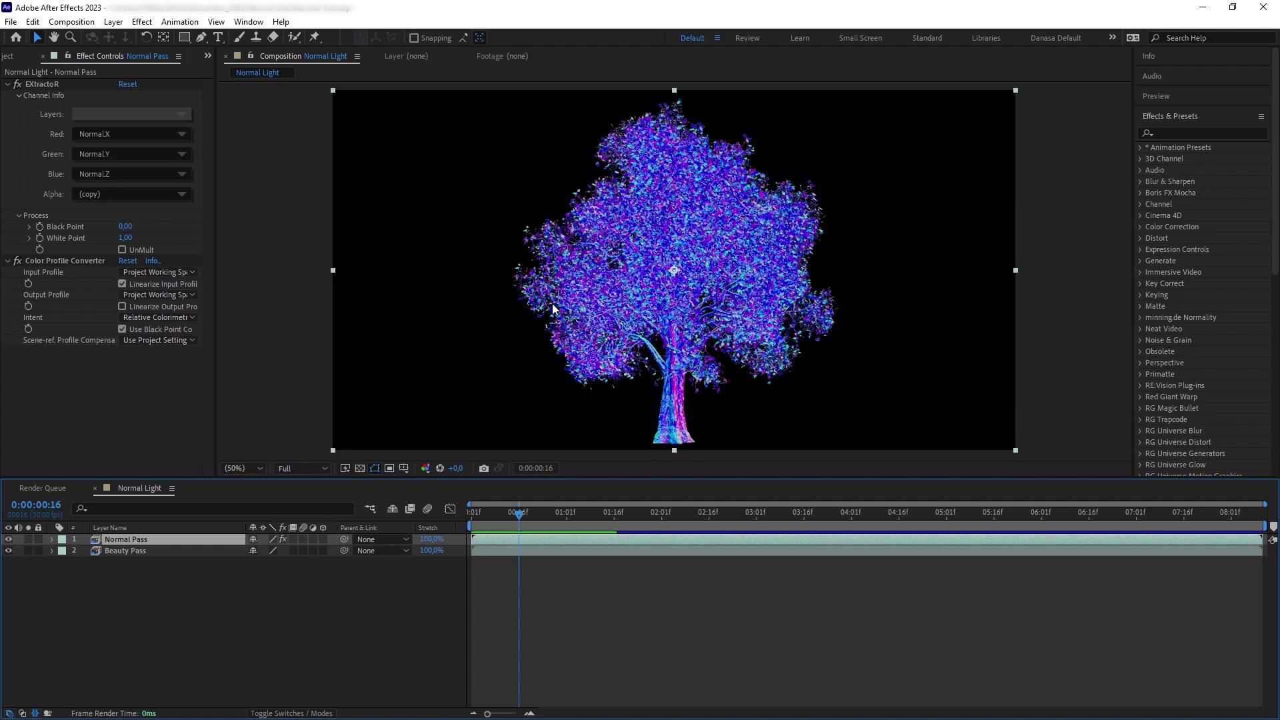
Examine the Normal Pass's red, green and blue channels one by one, ending back on the RGB display
{"action": "left_click", "coordinate": [426, 468]}
{"action": "left_click", "coordinate": [440, 507]}
{"action": "left_click", "coordinate": [426, 468]}
{"action": "left_click", "coordinate": [440, 519]}
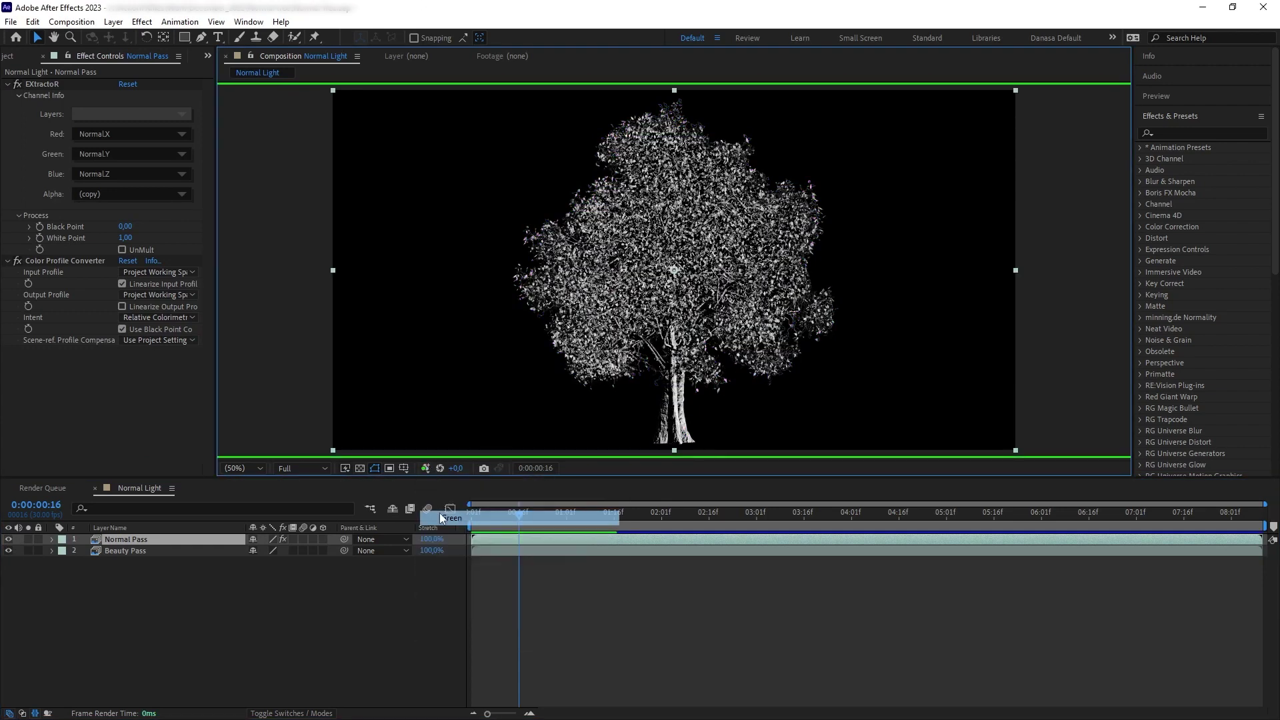
{"action": "left_click", "coordinate": [426, 468]}
{"action": "left_click", "coordinate": [449, 532]}
{"action": "left_click", "coordinate": [426, 468]}
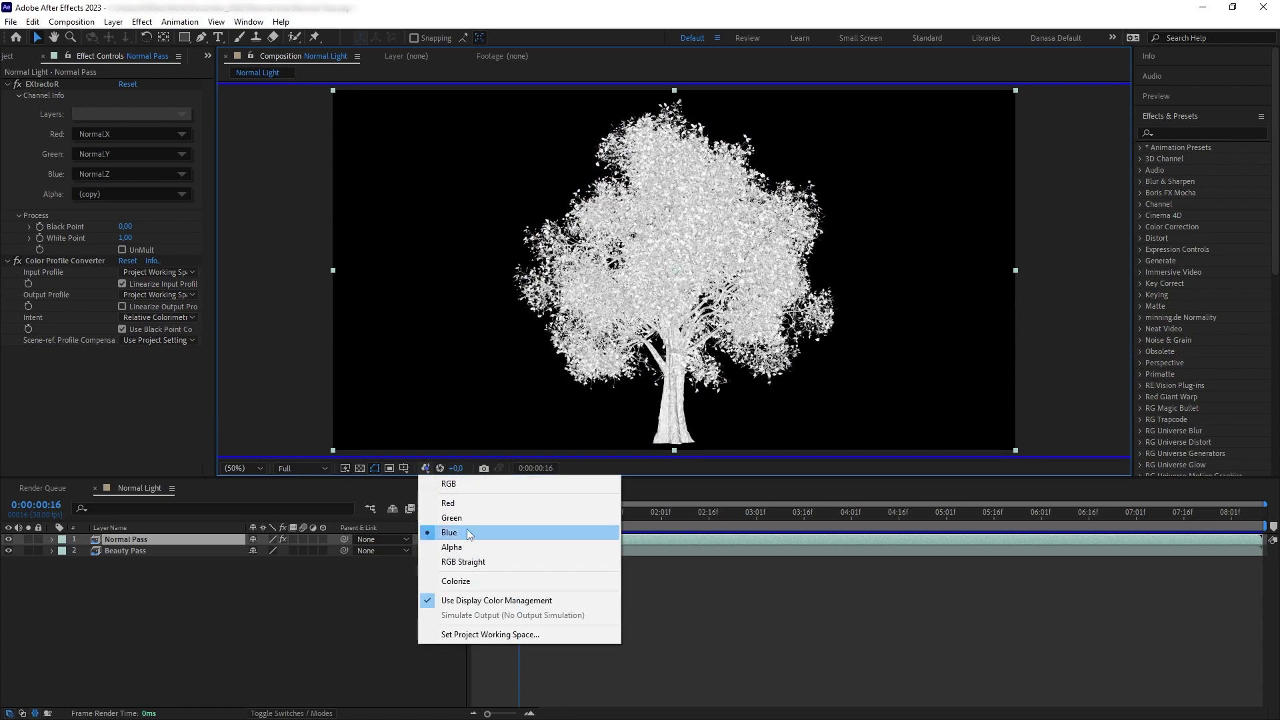
{"action": "left_click", "coordinate": [454, 518]}
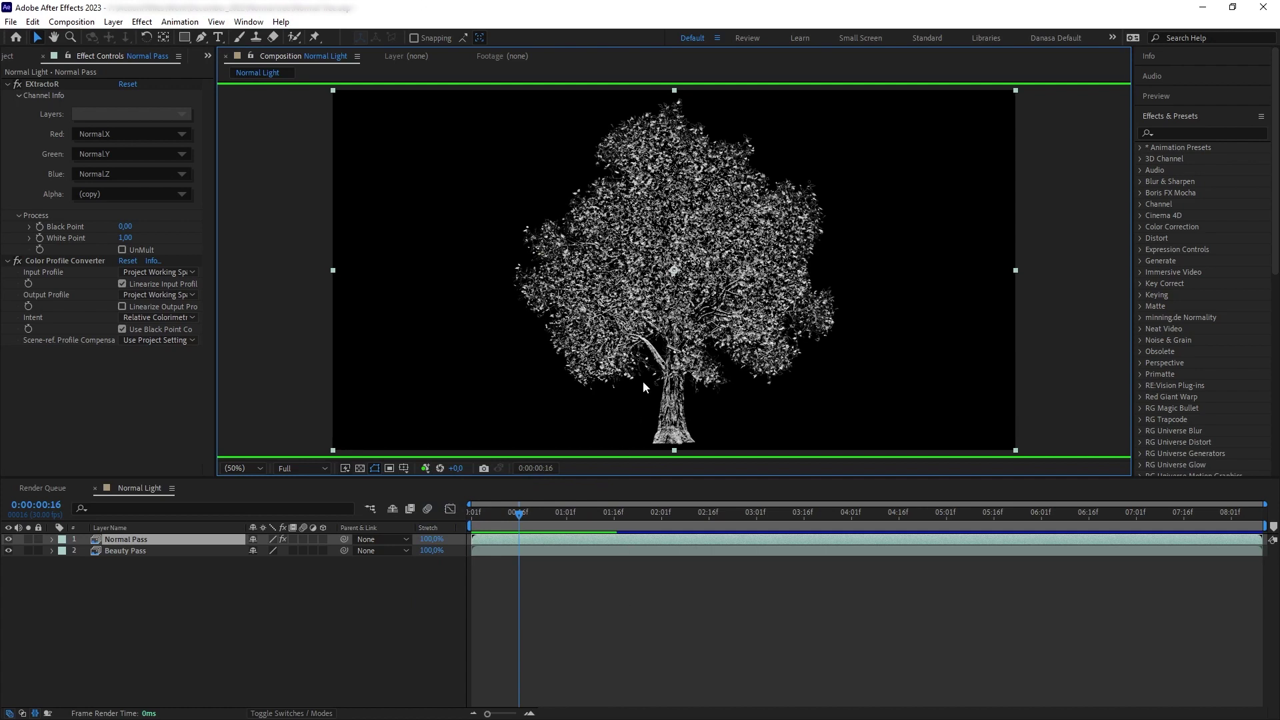
{"action": "left_click", "coordinate": [425, 468]}
{"action": "left_click", "coordinate": [433, 482]}
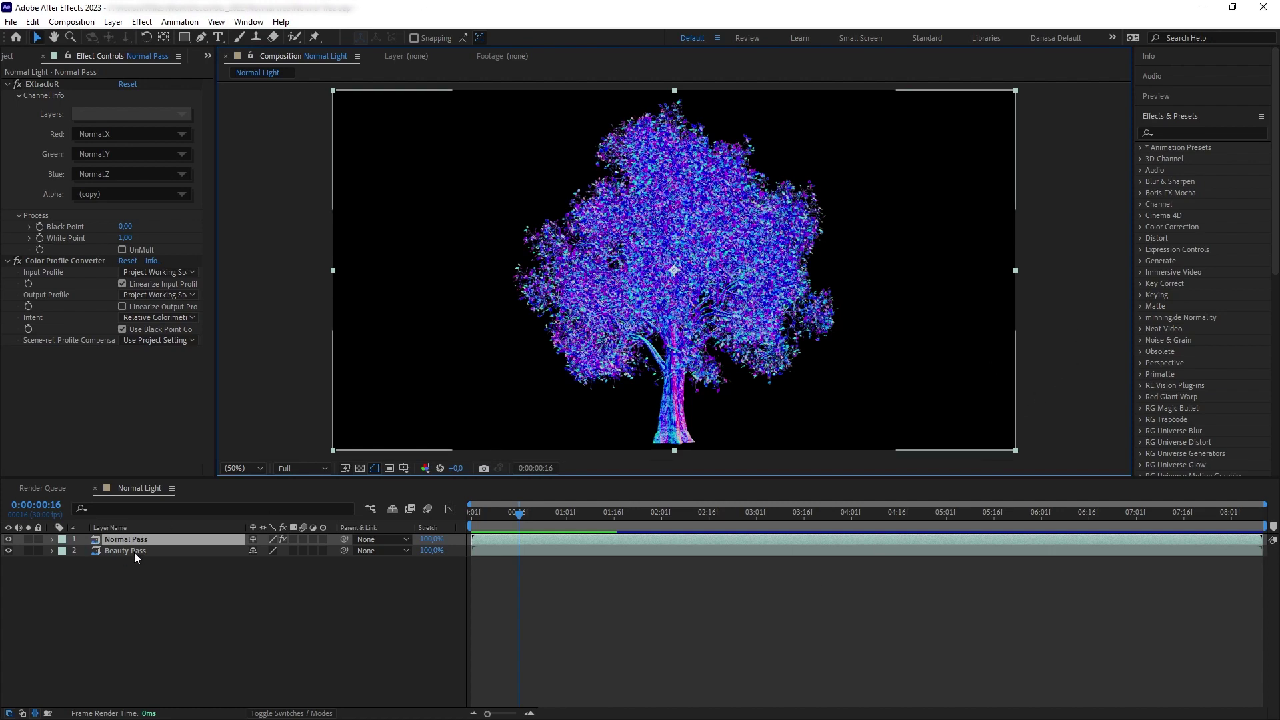
Apply the Normality effect to the Beauty Pass layer and rename the layer Beauty Pass + Normality
{"action": "left_click", "coordinate": [1189, 134]}
{"action": "type", "text": "normal"}
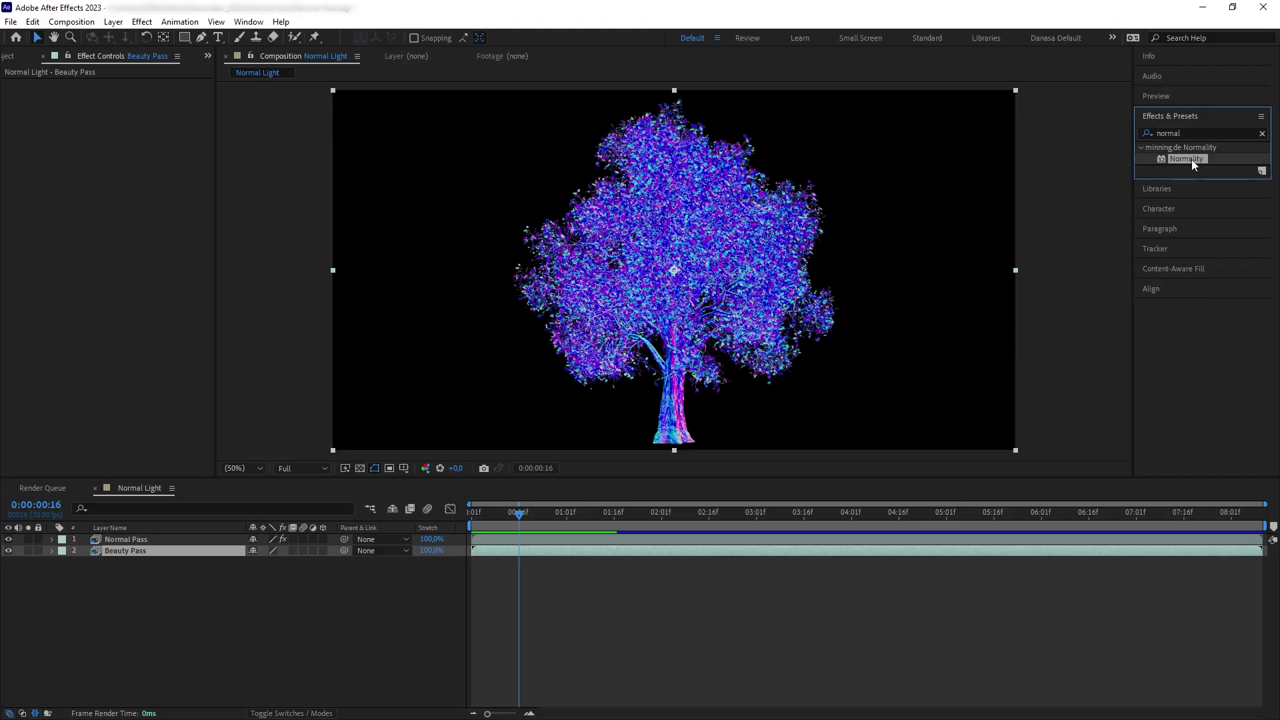
{"action": "left_click_drag", "start_coordinate": [1187, 159], "coordinate": [149, 550]}
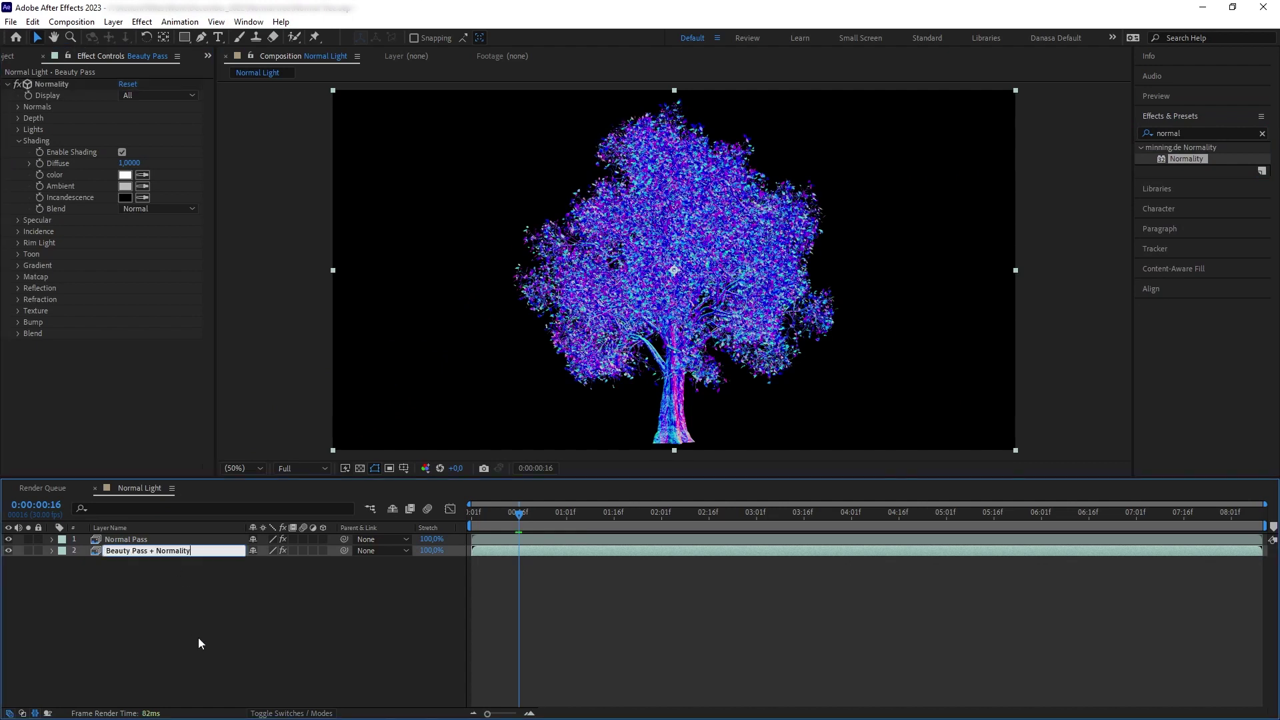
{"action": "left_click", "coordinate": [198, 637]}
{"action": "left_click", "coordinate": [174, 550]}
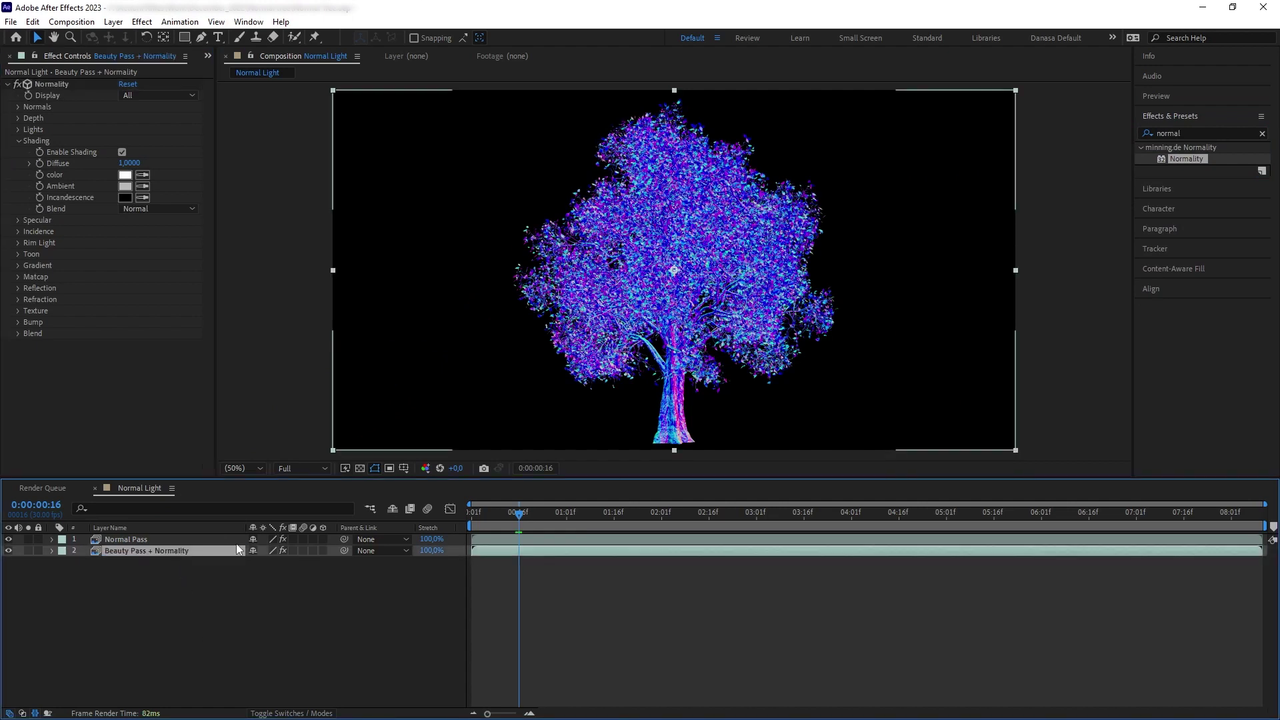
Hide the Normal Pass layer, then set Normality's Normal Map to Normal Pass with its effects and Alpha Map to Beauty Pass + Normality
{"action": "left_click", "coordinate": [8, 541]}
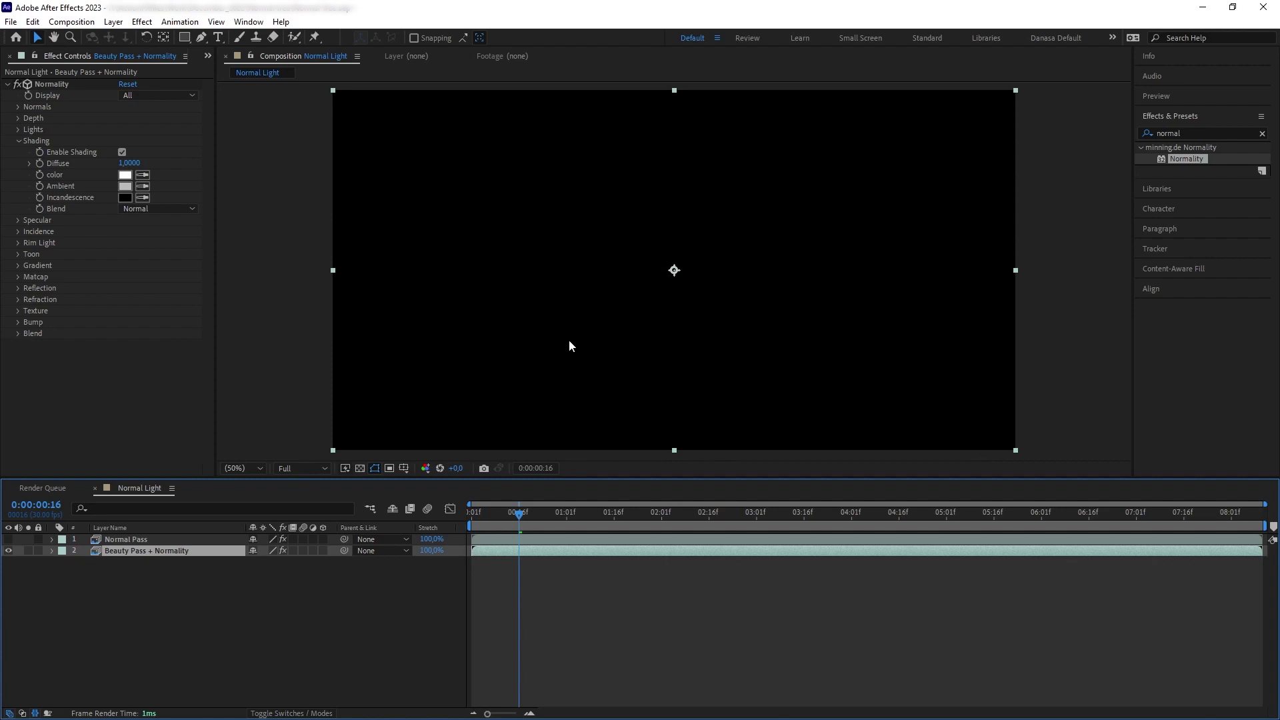
{"action": "left_click", "coordinate": [20, 109]}
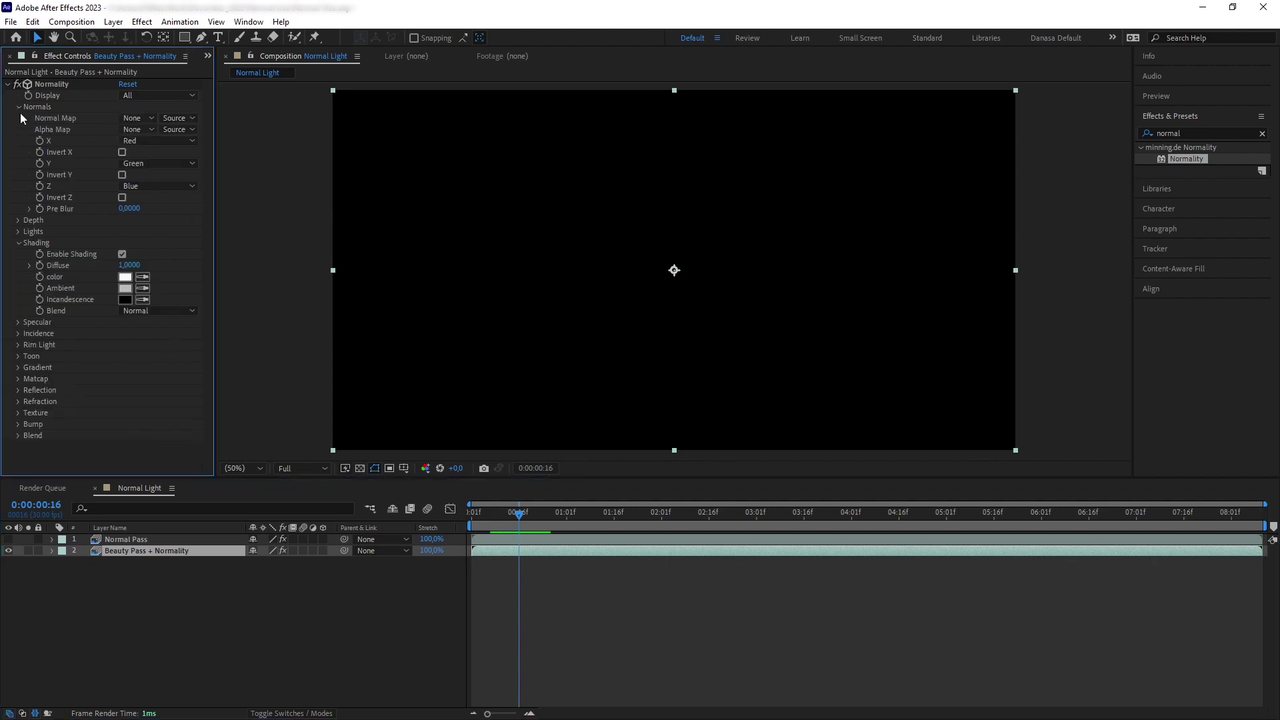
{"action": "left_click", "coordinate": [130, 118]}
{"action": "left_click", "coordinate": [170, 146]}
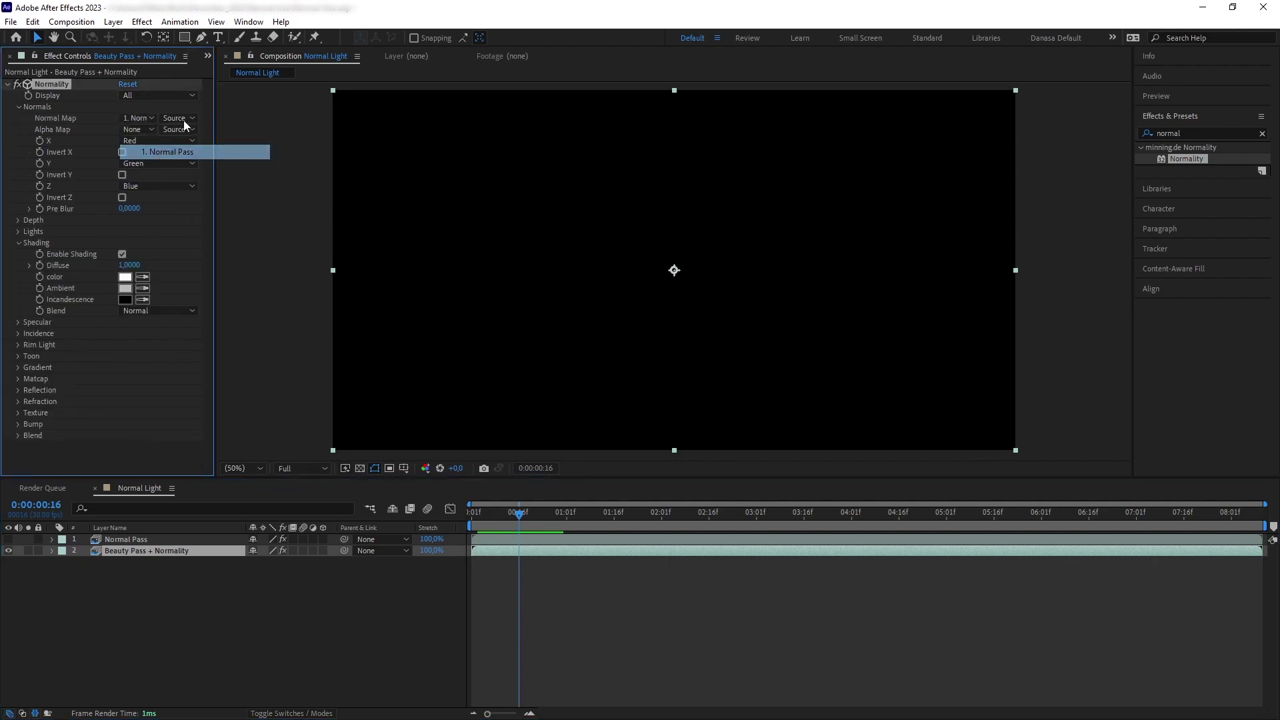
{"action": "left_click", "coordinate": [184, 122]}
{"action": "left_click", "coordinate": [190, 161]}
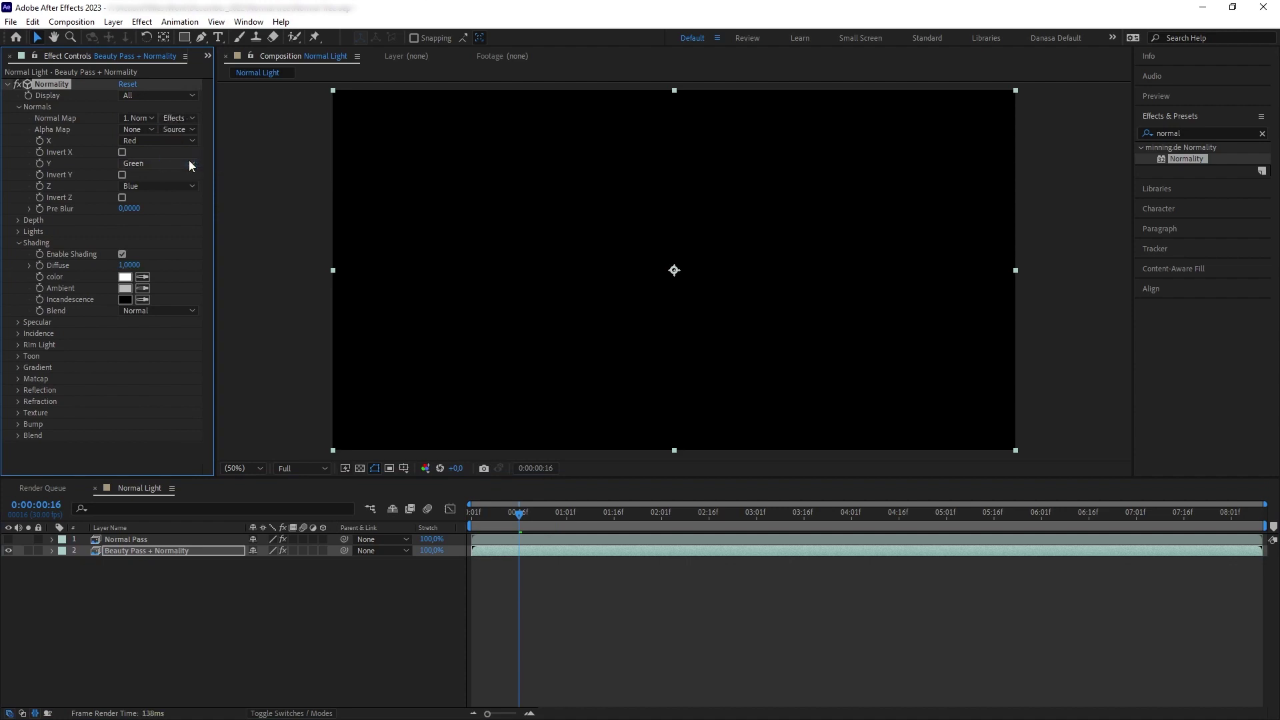
{"action": "left_click", "coordinate": [138, 131]}
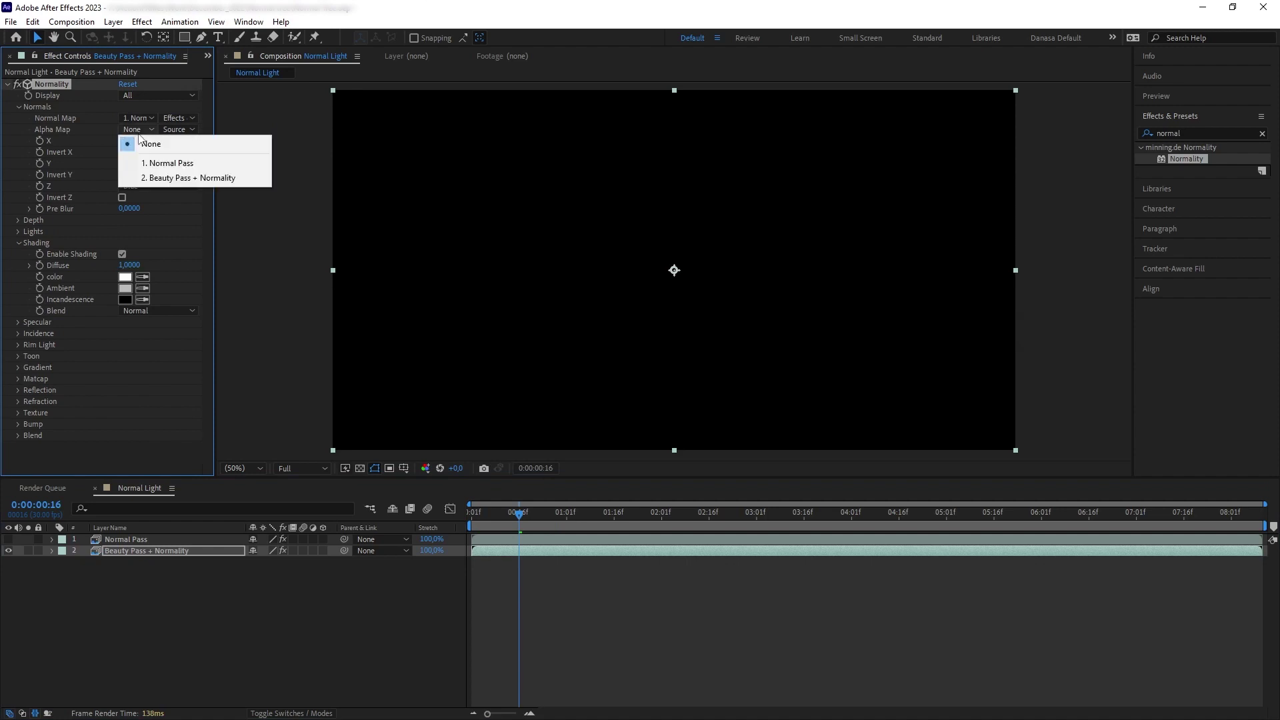
{"action": "left_click", "coordinate": [160, 177]}
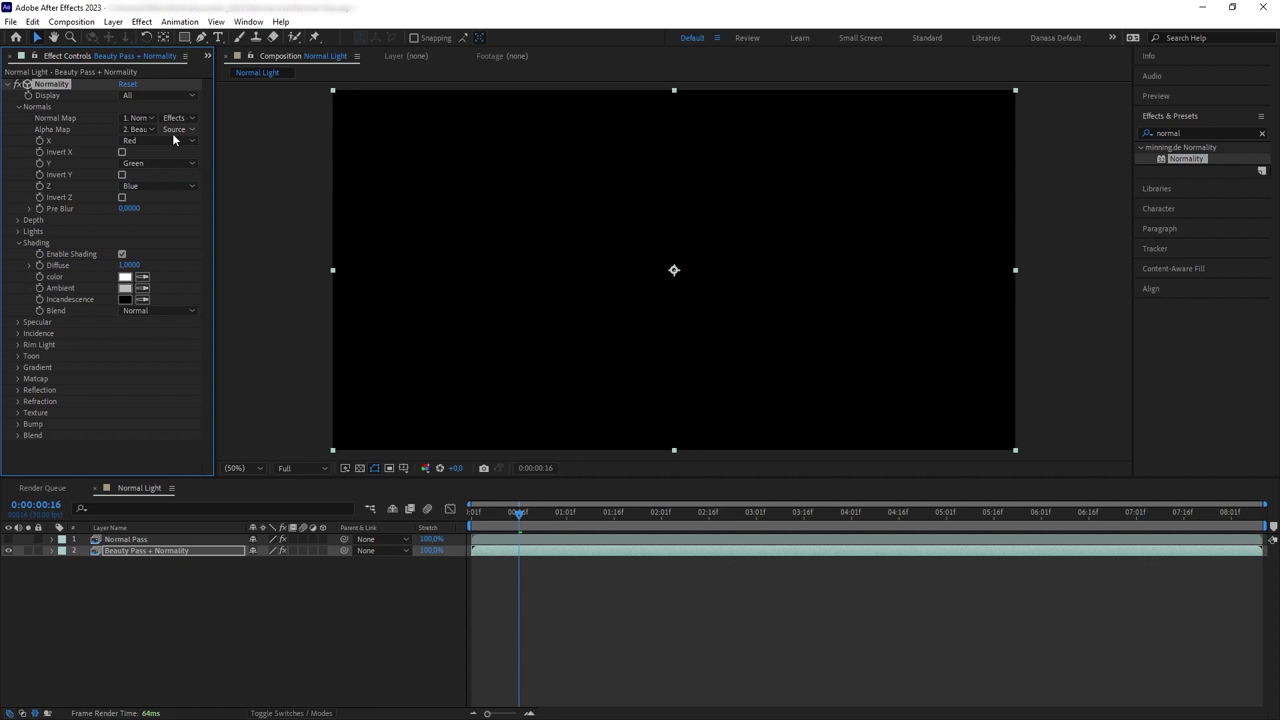
Add a point light to the composition and move it to the upper left part of the tree crown
{"action": "left_click", "coordinate": [113, 22]}
{"action": "mouse_move", "coordinate": [126, 37]}
{"action": "left_click", "coordinate": [343, 67]}
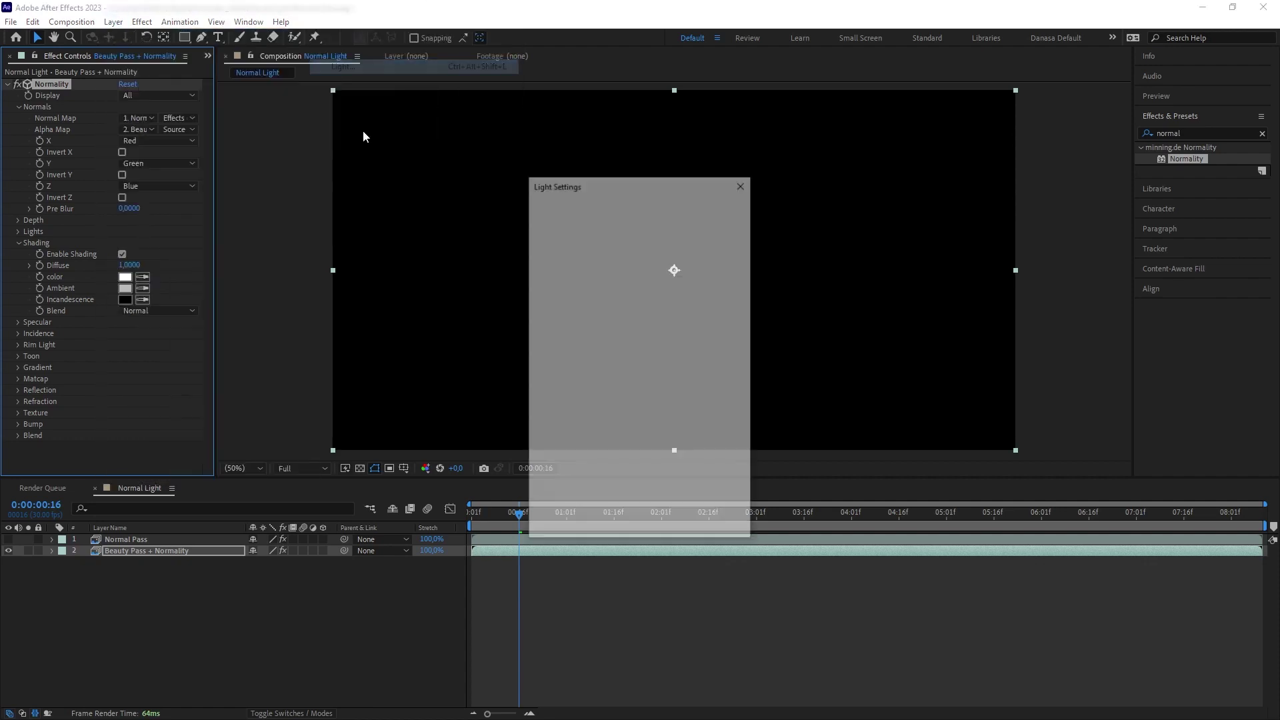
{"action": "left_click", "coordinate": [639, 525]}
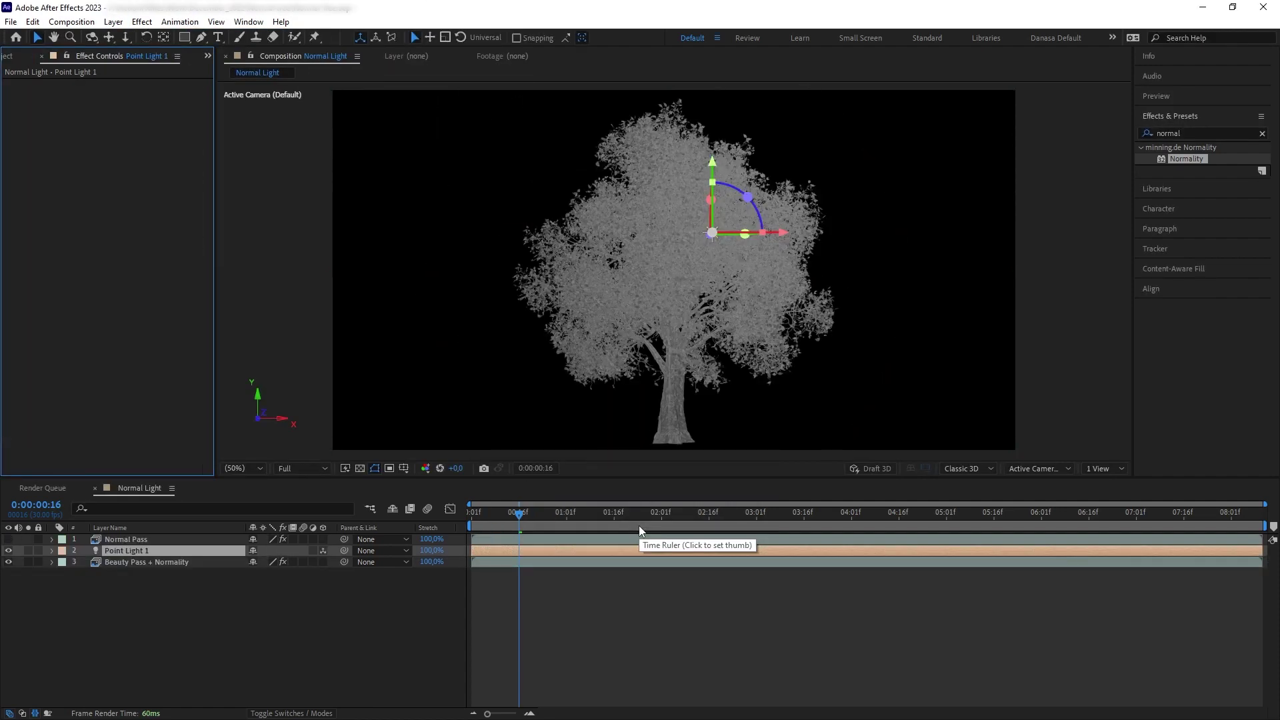
{"action": "left_click_drag", "start_coordinate": [783, 232], "coordinate": [708, 232]}
{"action": "left_click_drag", "start_coordinate": [637, 194], "coordinate": [596, 130]}
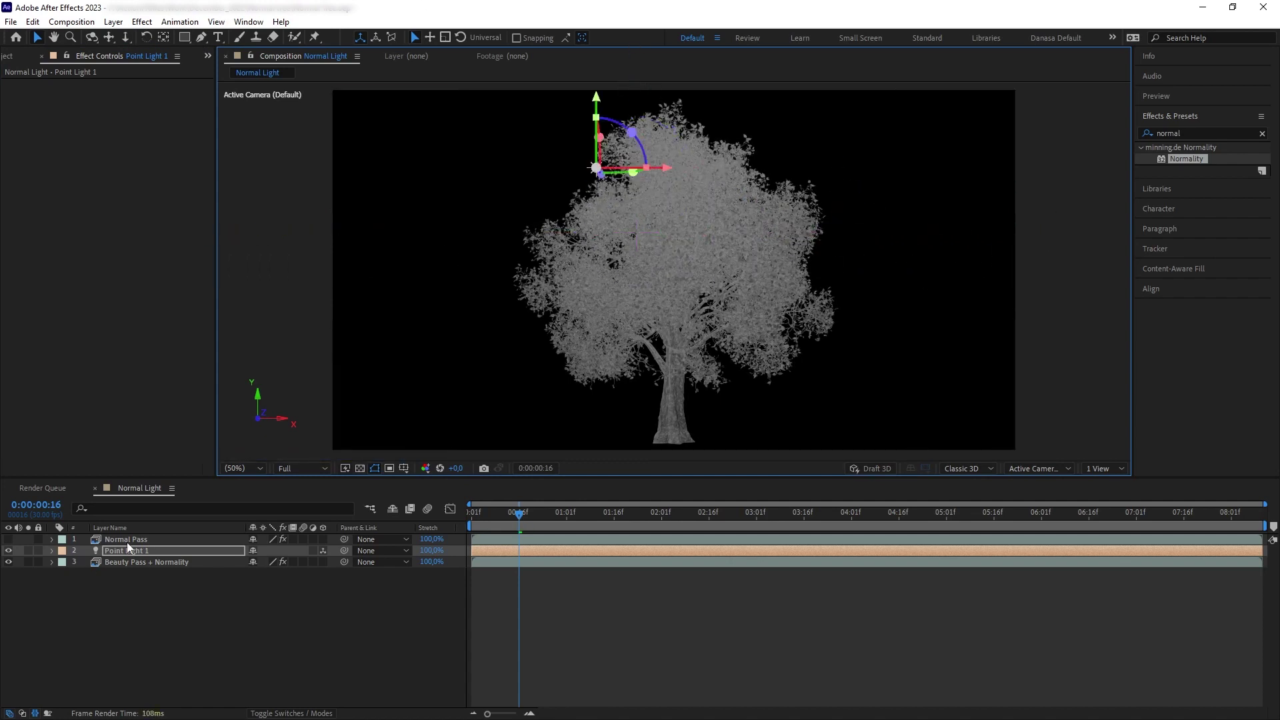
Set Point Light 1's intensity to 303% and move the light along its Z axis to about -766
{"action": "left_click", "coordinate": [52, 551]}
{"action": "left_click", "coordinate": [64, 575]}
{"action": "left_click_drag", "start_coordinate": [255, 585], "coordinate": [177, 583]}
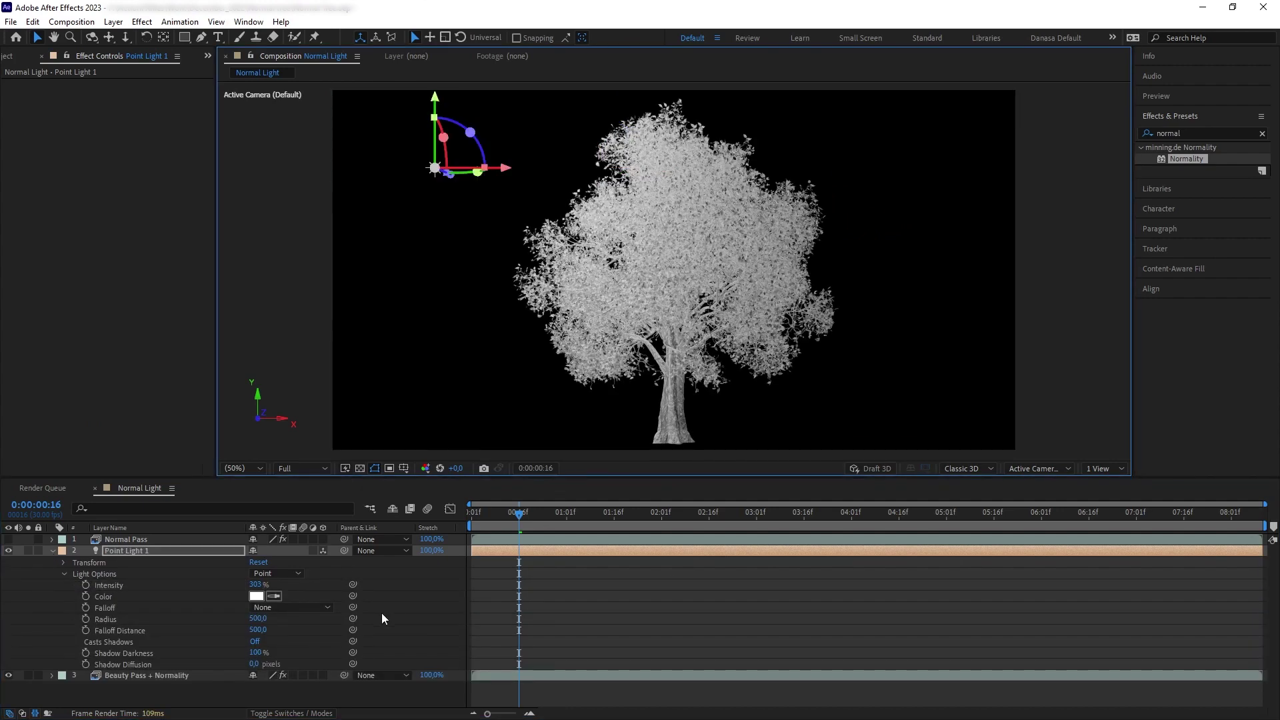
{"action": "left_click", "coordinate": [256, 596]}
{"action": "left_click", "coordinate": [363, 463]}
{"action": "left_click", "coordinate": [418, 623]}
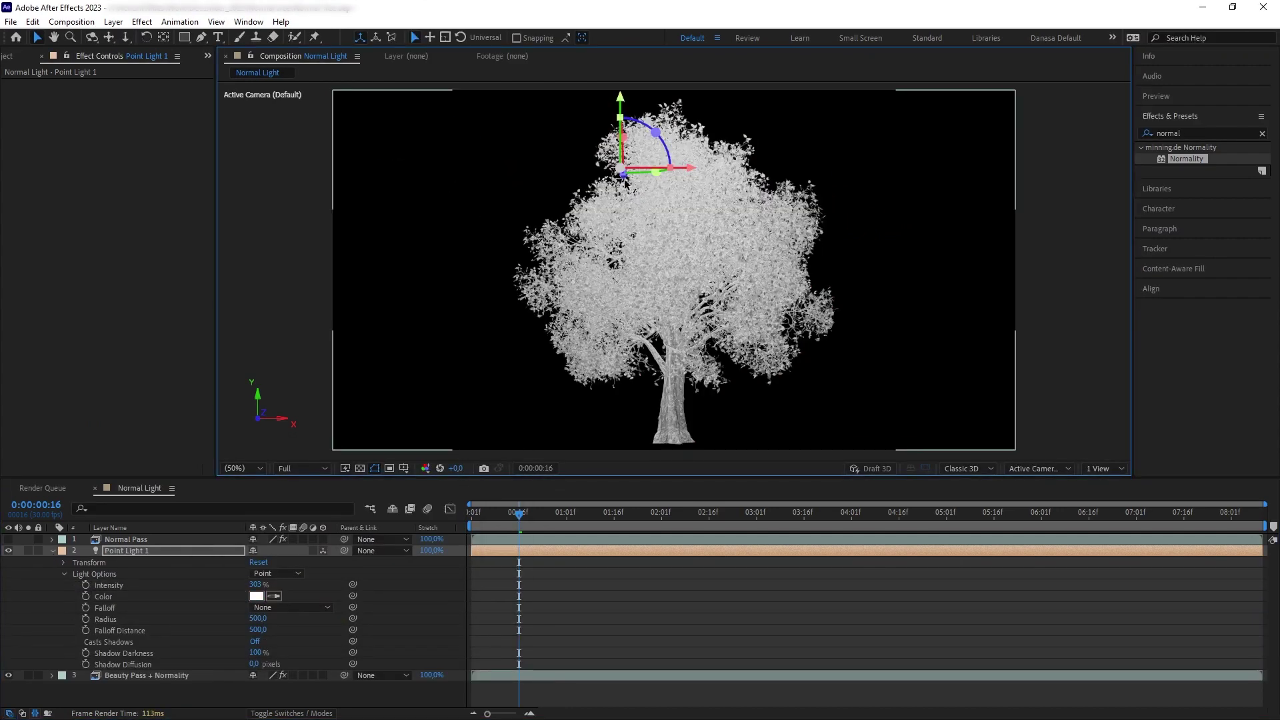
{"action": "left_click_drag", "start_coordinate": [625, 181], "coordinate": [627, 208]}
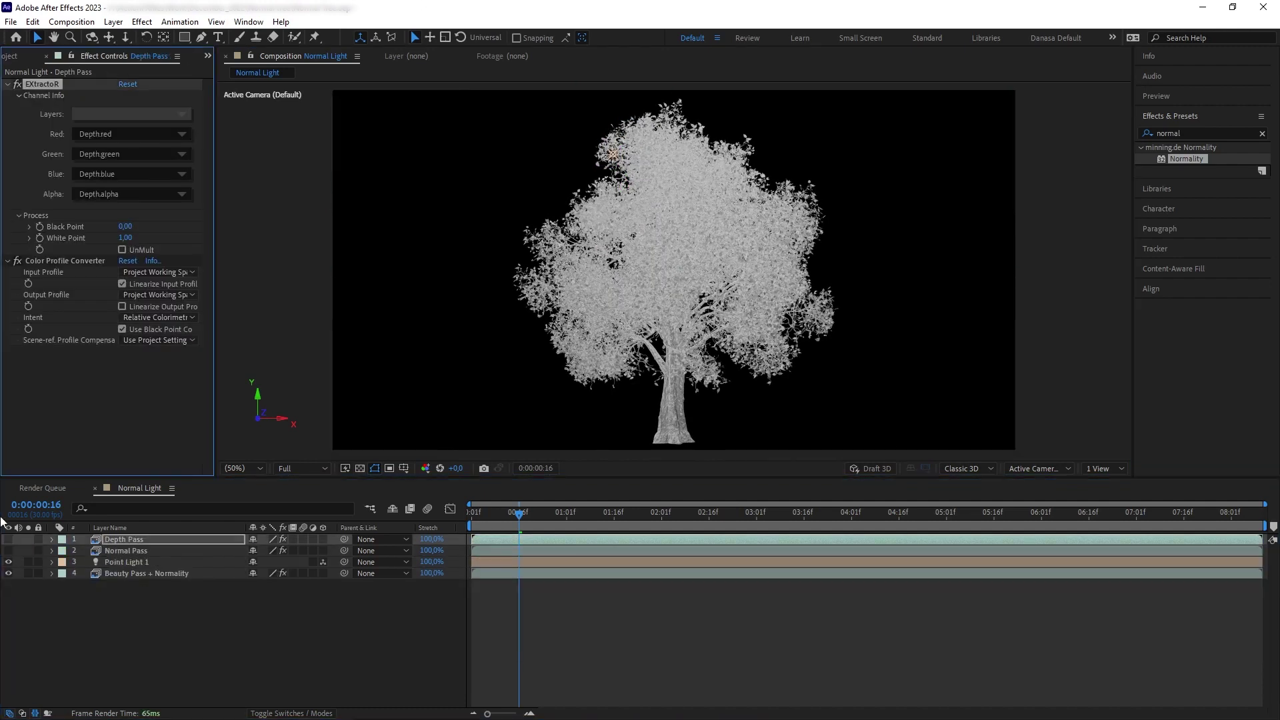
Hide the Depth Pass layer and use it with its effects as the Depth Map in Normality on Beauty Pass + Normality
{"action": "left_click", "coordinate": [8, 539]}
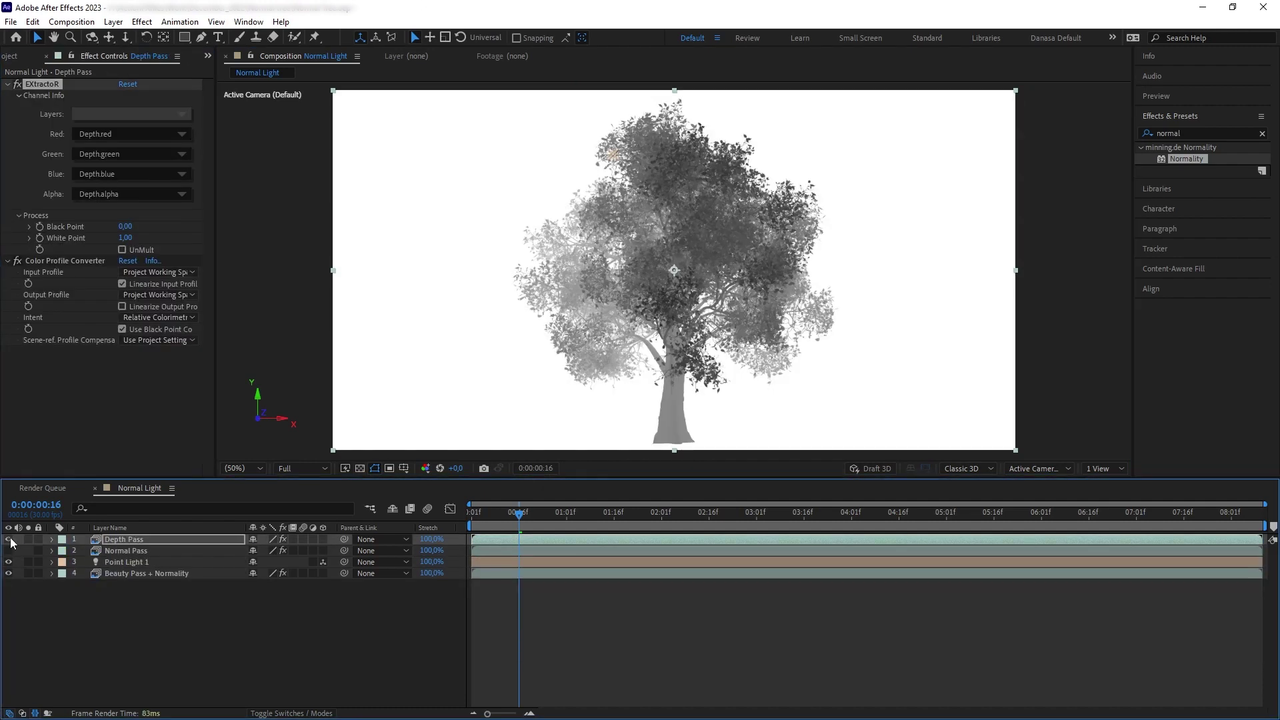
{"action": "left_click", "coordinate": [9, 540]}
{"action": "left_click", "coordinate": [172, 574]}
{"action": "left_click", "coordinate": [15, 226]}
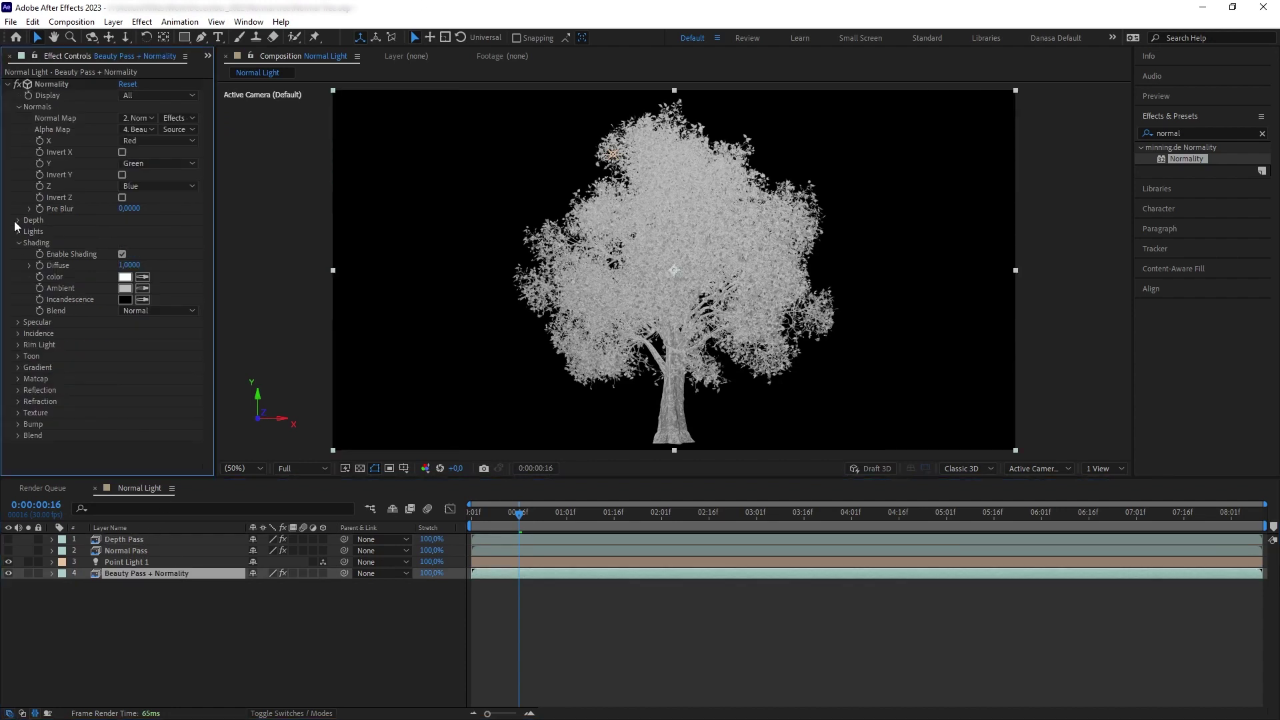
{"action": "left_click", "coordinate": [139, 232]}
{"action": "left_click", "coordinate": [150, 252]}
{"action": "left_click", "coordinate": [177, 232]}
{"action": "left_click", "coordinate": [192, 277]}
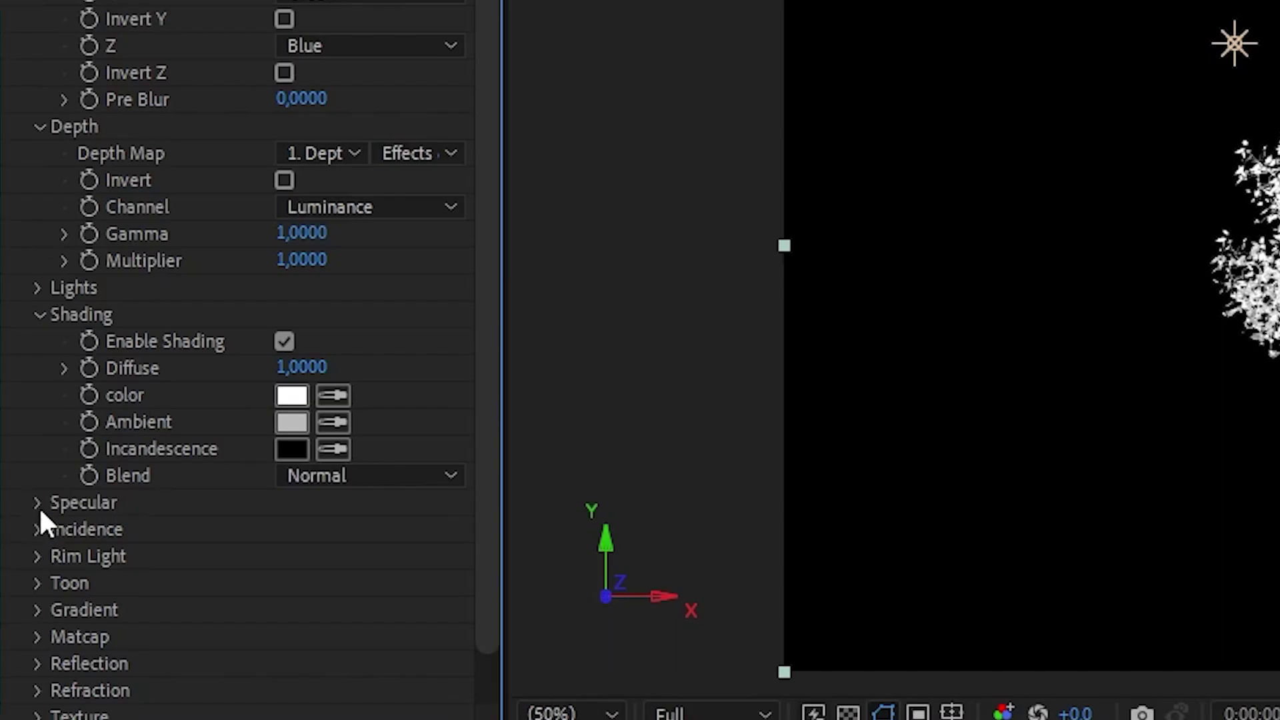
Turn off Specular in Normality and set the shading's Diffuse to 0.35
{"action": "left_click", "coordinate": [37, 504]}
{"action": "left_click", "coordinate": [284, 529]}
{"action": "left_click", "coordinate": [285, 529]}
{"action": "left_click_drag", "start_coordinate": [313, 370], "coordinate": [215, 373]}
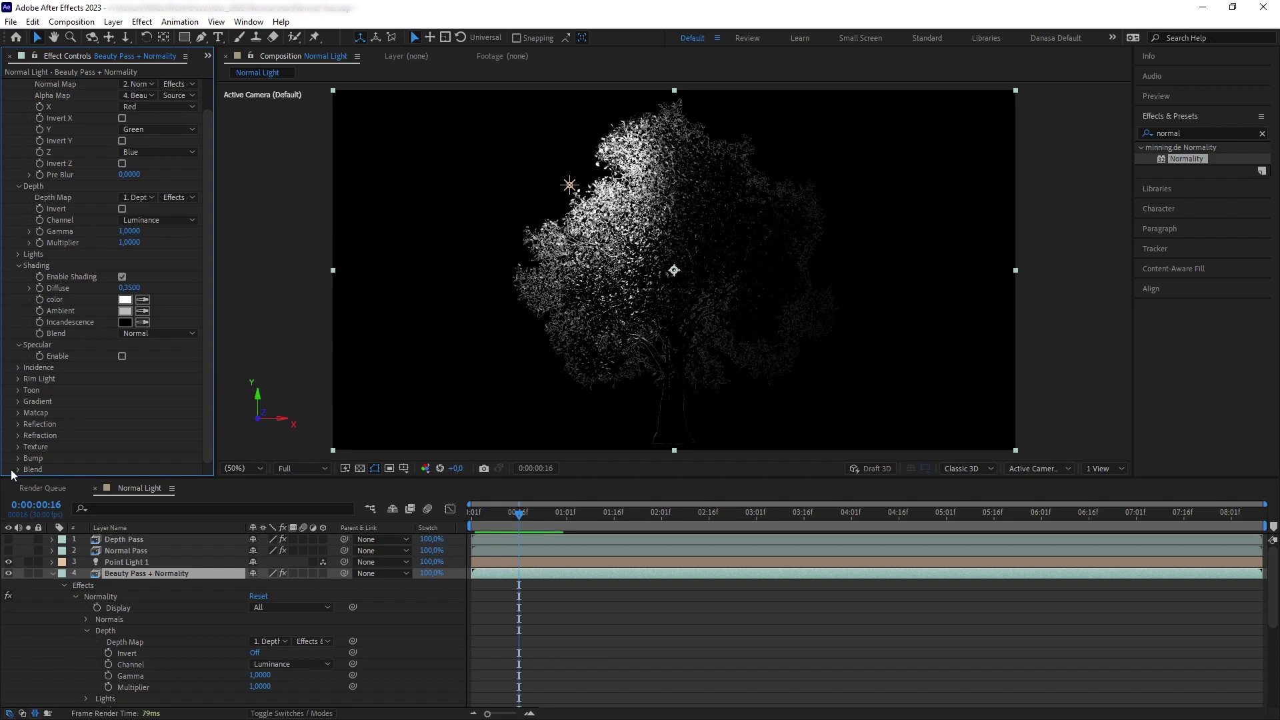
Set Normality's Blend transfer mode to Screen and its blend amount to 1 on Beauty Pass + Normality
{"action": "left_click", "coordinate": [17, 470]}
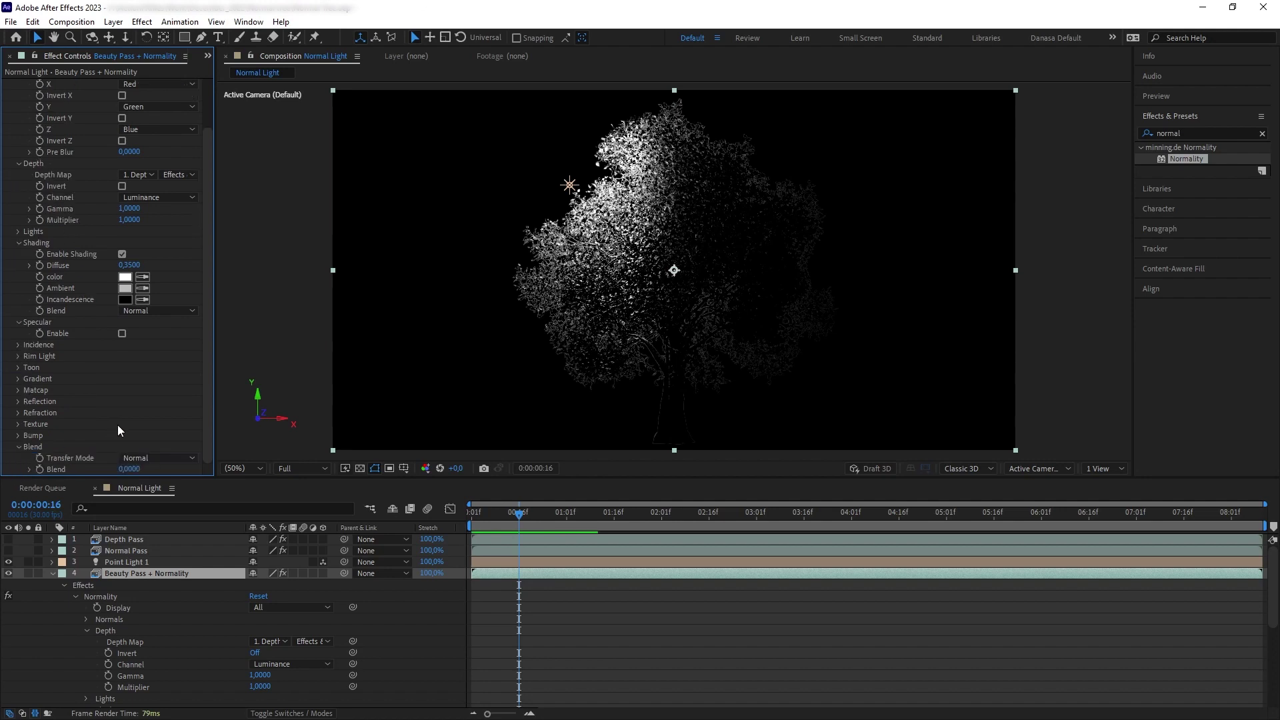
{"action": "left_click", "coordinate": [165, 460]}
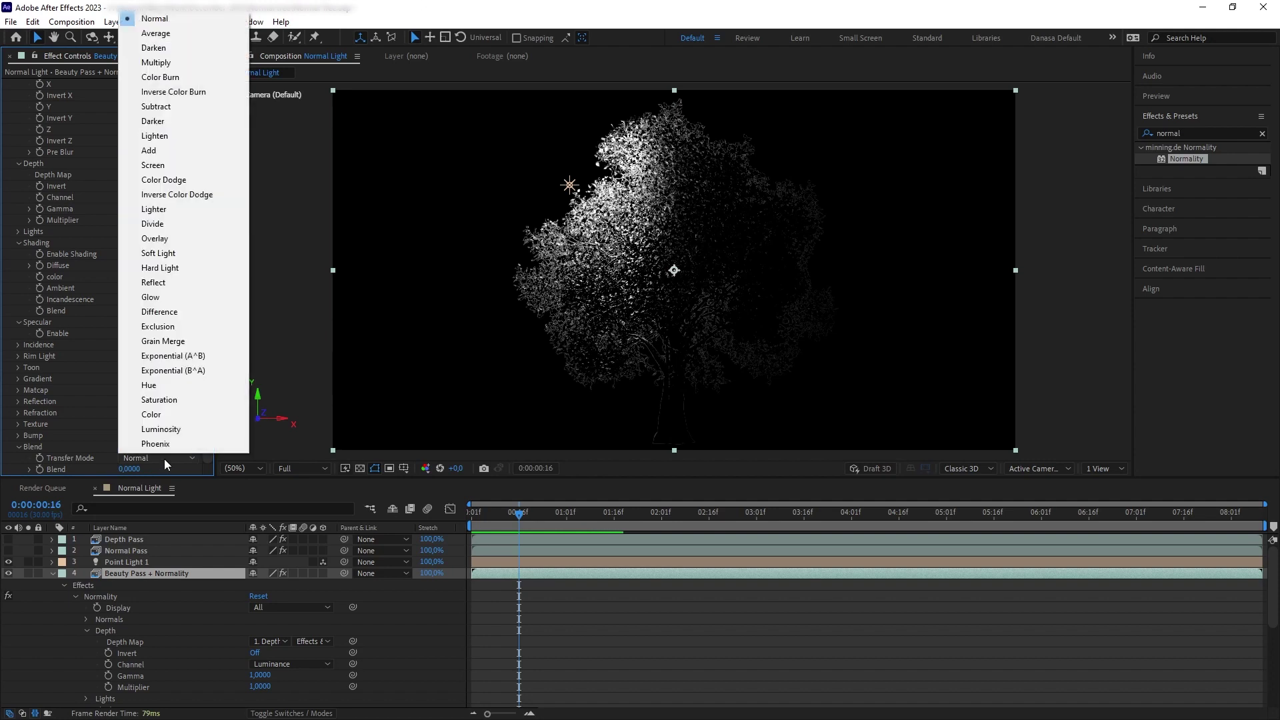
{"action": "left_click", "coordinate": [160, 165]}
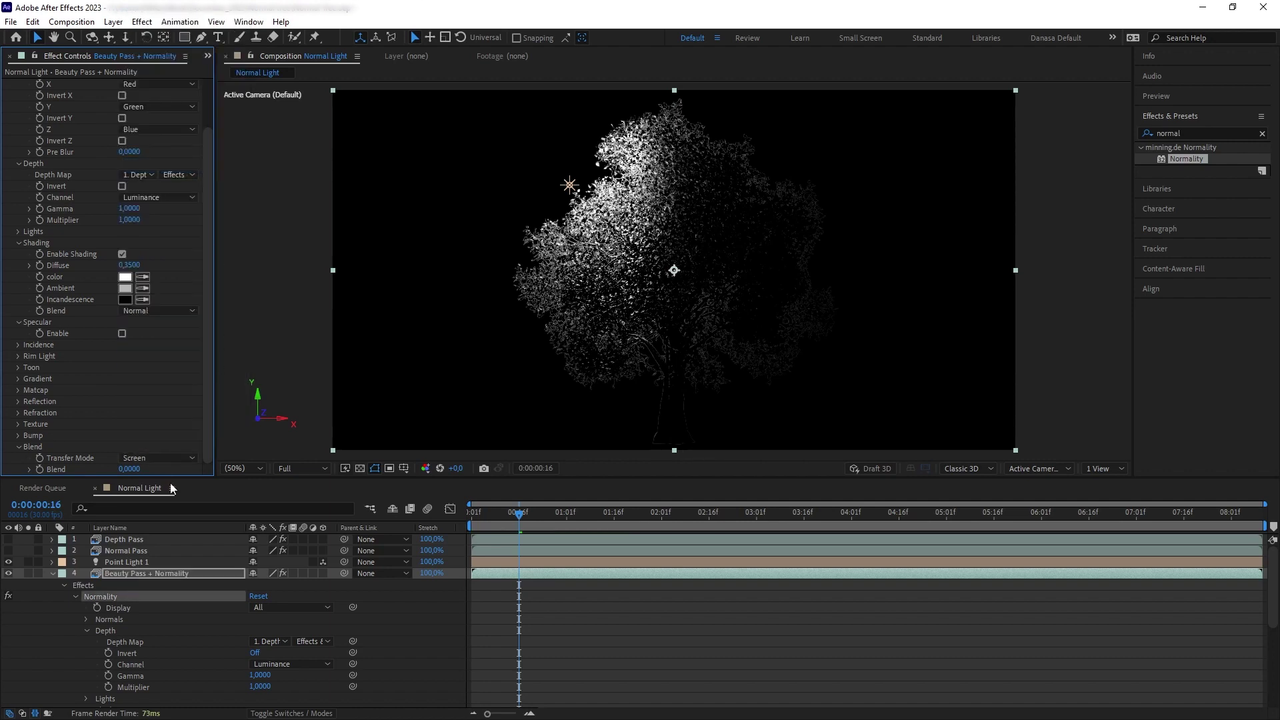
{"action": "left_click", "coordinate": [130, 469]}
{"action": "type", "text": "1"}
{"action": "key", "text": "Return"}
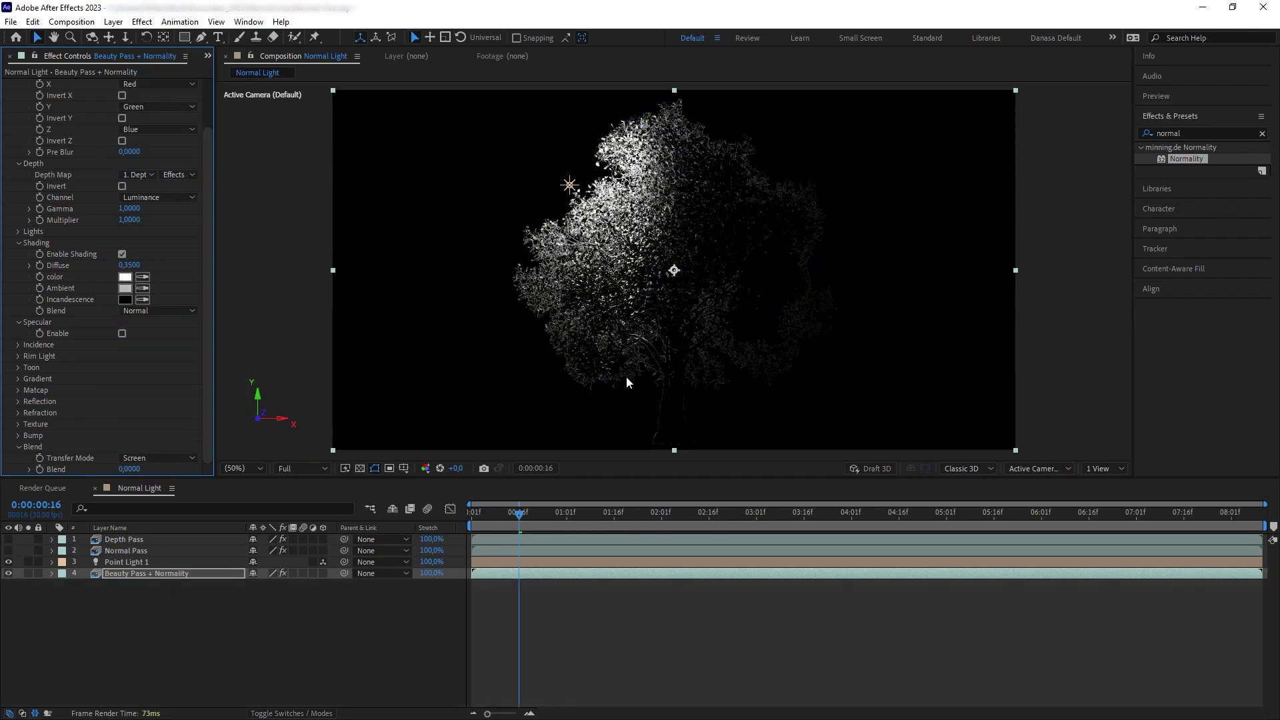
{"action": "left_click", "coordinate": [170, 572]}
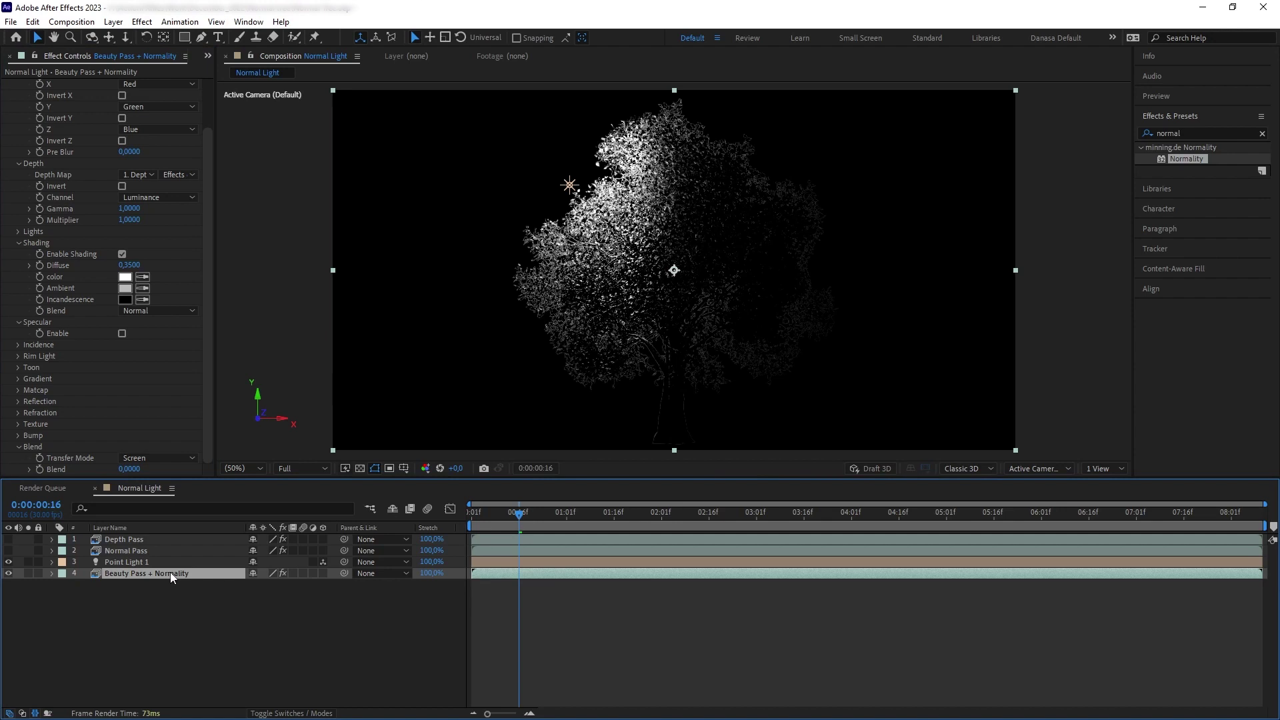
{"action": "left_click", "coordinate": [137, 467]}
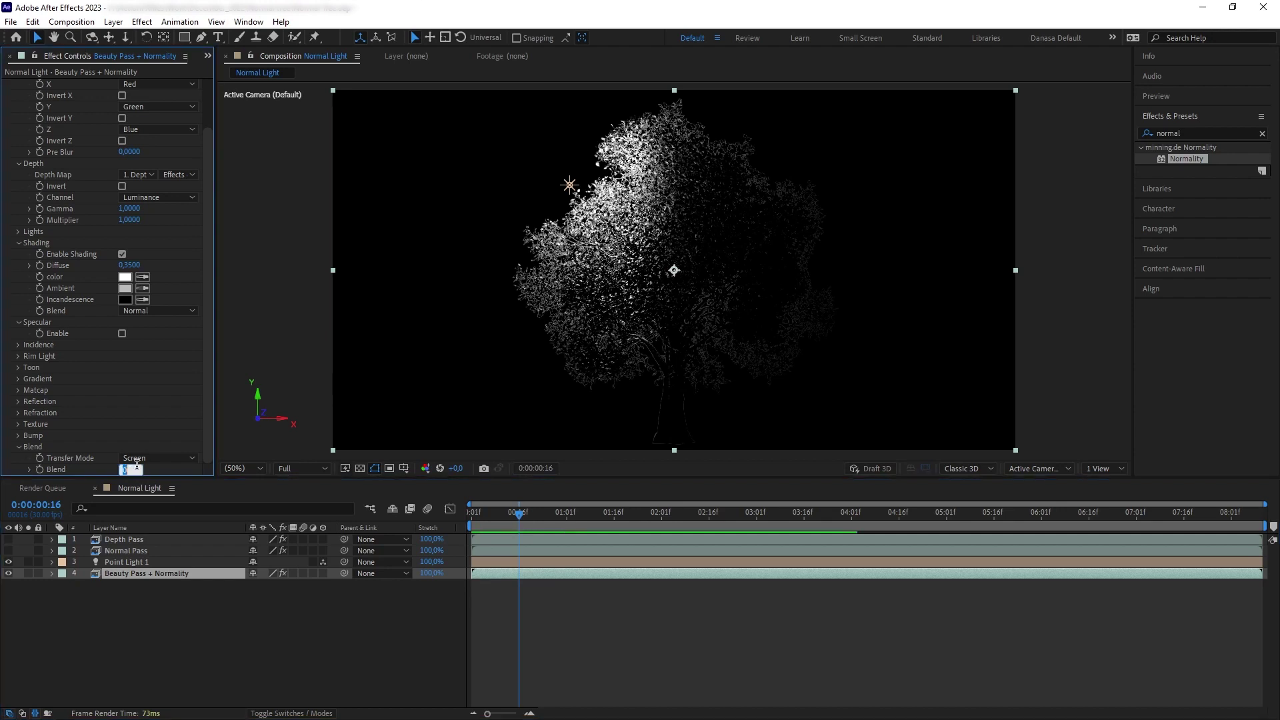
{"action": "type", "text": "1"}
{"action": "key", "text": "Return"}
Change Normality's transfer mode to Multiply and move Point Light 1 horizontally to the upper right-centre of the tree crown
{"action": "left_click", "coordinate": [160, 458]}
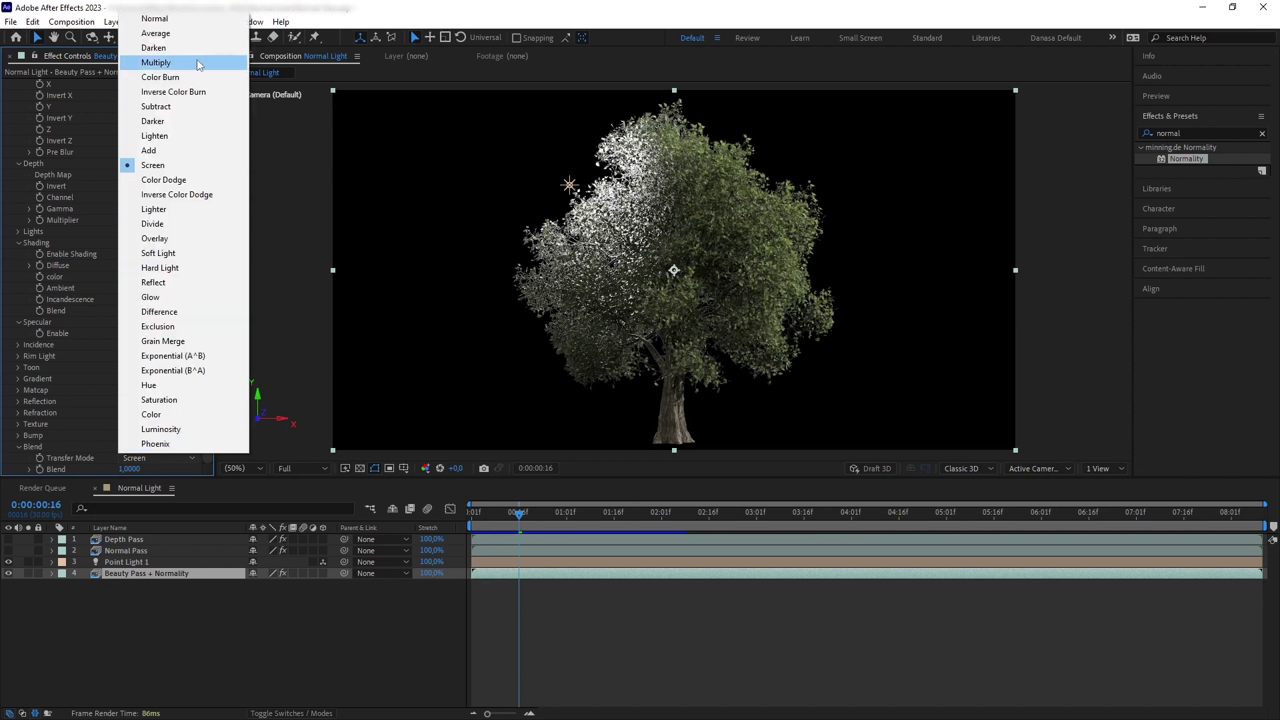
{"action": "left_click", "coordinate": [143, 64]}
{"action": "left_click", "coordinate": [569, 186]}
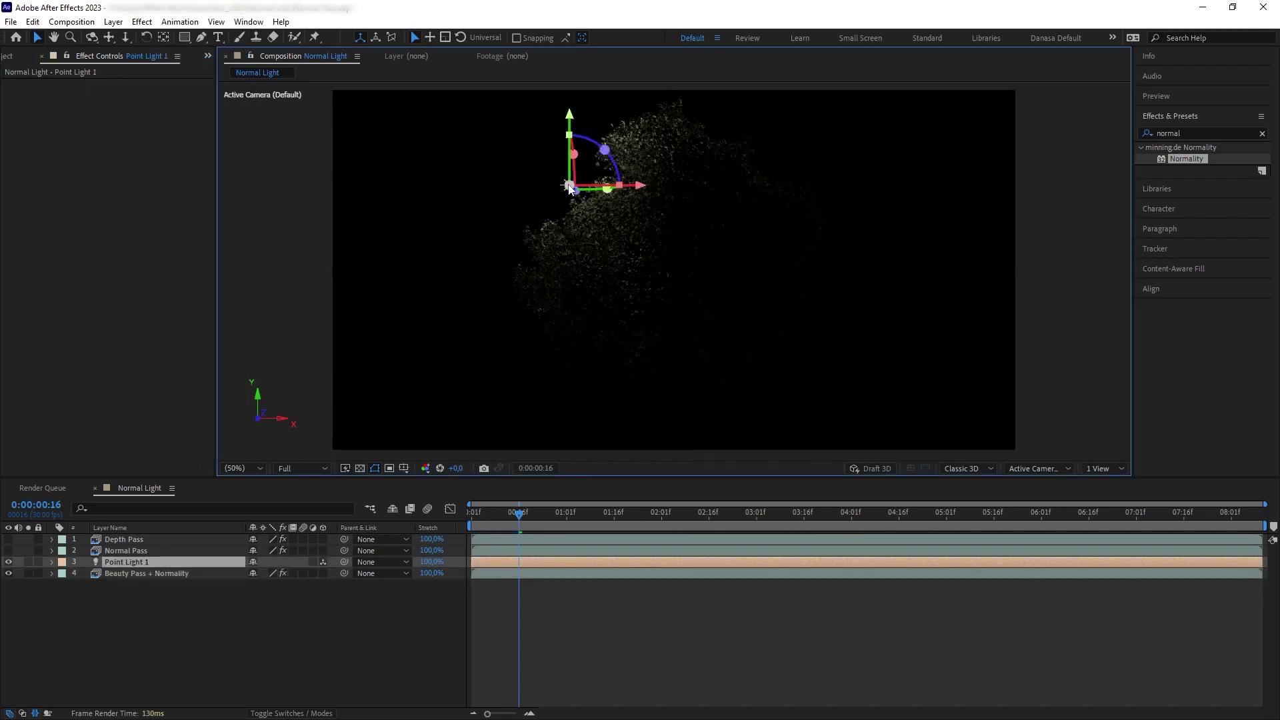
{"action": "left_click_drag", "start_coordinate": [687, 185], "coordinate": [742, 180]}
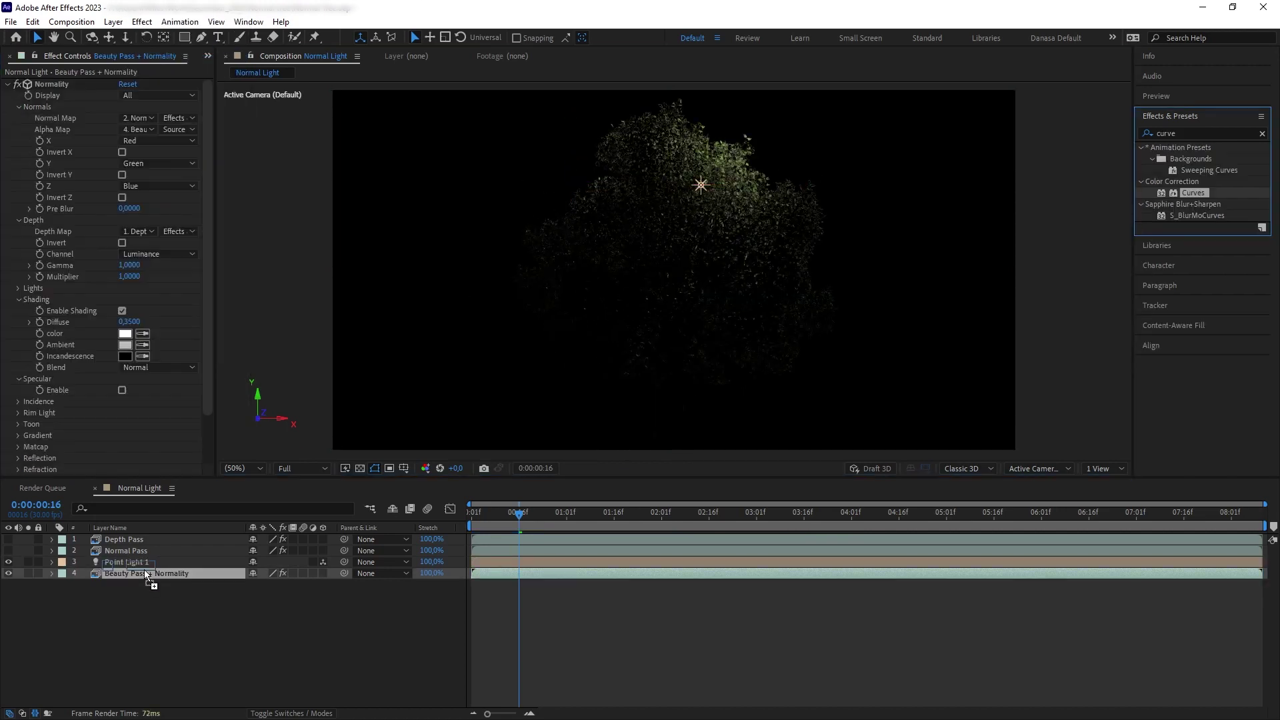
Apply the Curves effect to Beauty Pass + Normality and raise the curve to brighten the lit leaves
{"action": "double_click", "coordinate": [1194, 193]}
{"action": "left_click_drag", "start_coordinate": [108, 353], "coordinate": [75, 324]}
Duplicate Beauty Pass + Normality, place the copy beneath it, and remove all effects from the copy
{"action": "key", "text": "ctrl+d"}
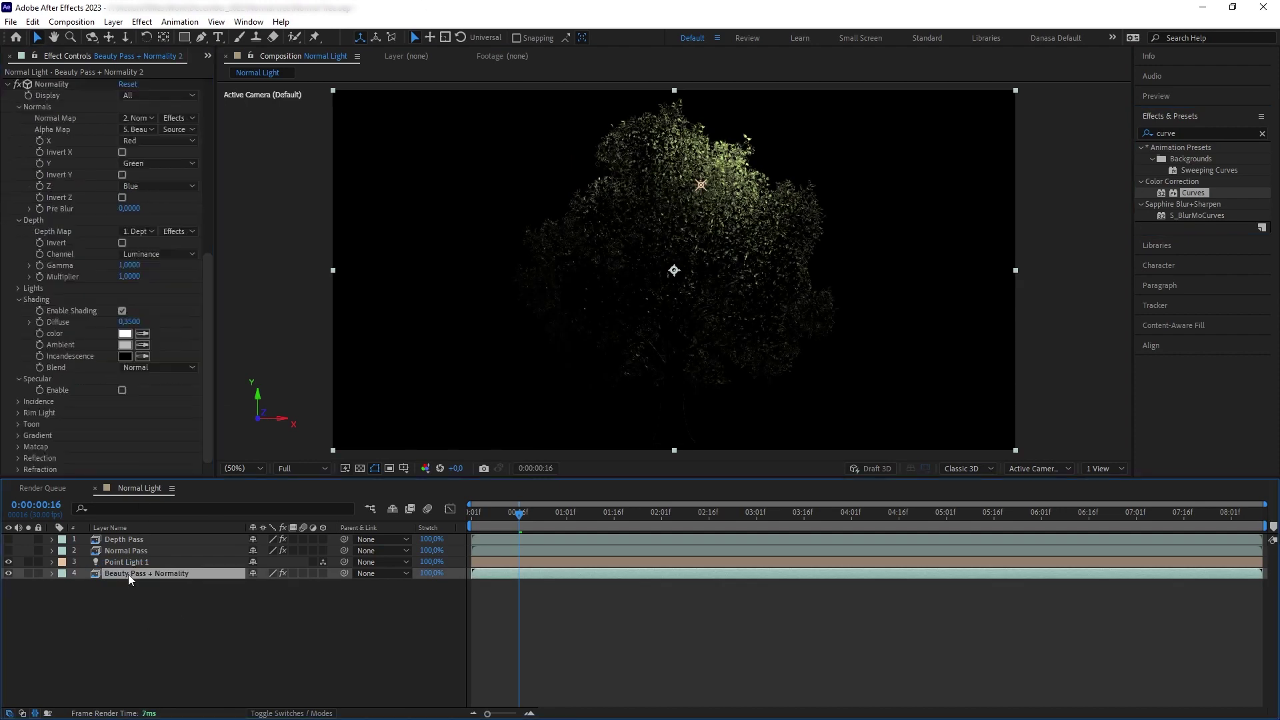
{"action": "left_click_drag", "start_coordinate": [136, 574], "coordinate": [140, 597]}
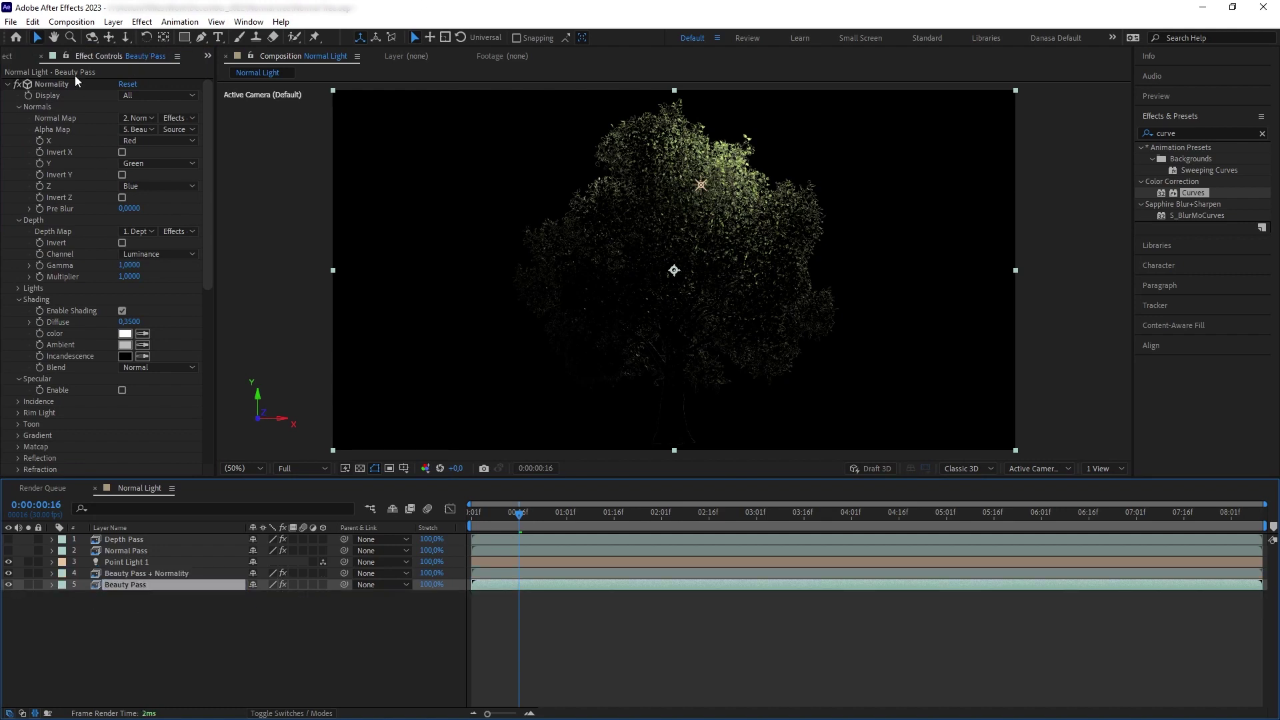
{"action": "left_click", "coordinate": [68, 83]}
{"action": "key", "text": "Delete"}
{"action": "key", "text": "Delete"}
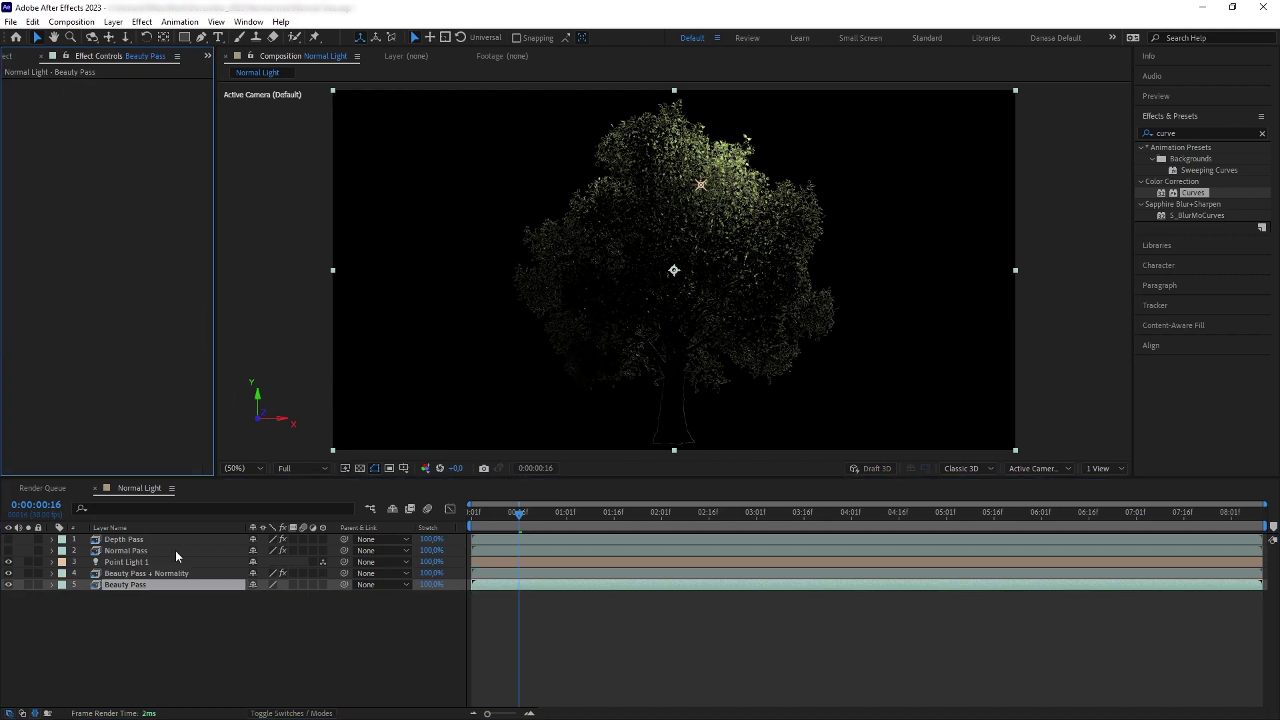
Set the blending mode of the Beauty Pass + Normality layer to Screen
{"action": "left_click", "coordinate": [174, 574]}
{"action": "left_click", "coordinate": [322, 714]}
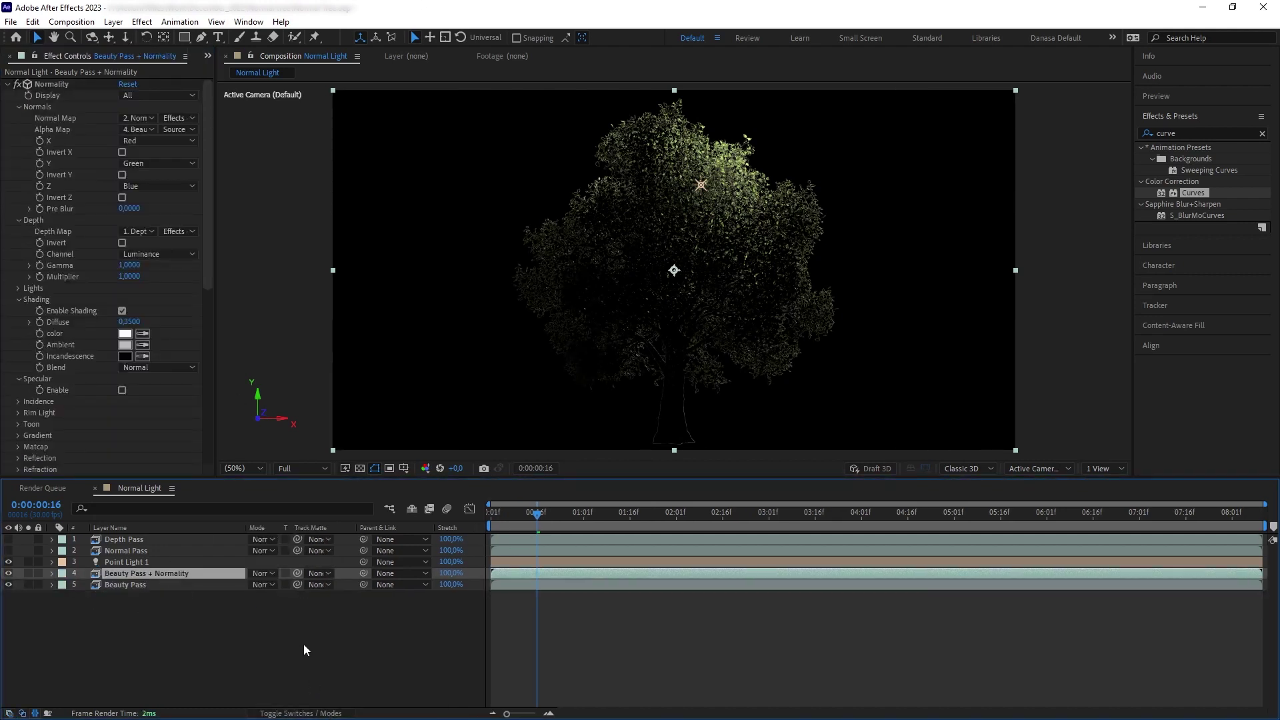
{"action": "left_click", "coordinate": [264, 573]}
{"action": "left_click", "coordinate": [313, 307]}
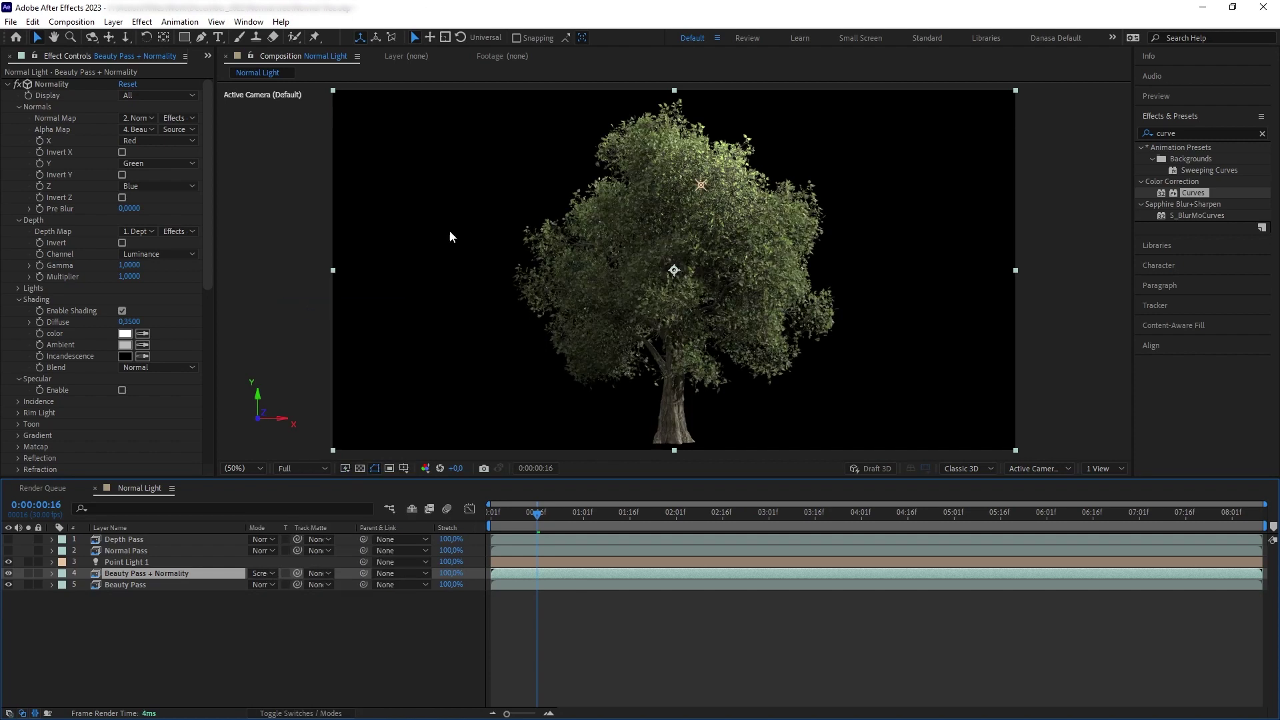
Reposition Point Light 1 around the tree crown to try out the relighting on the combined layers
{"action": "left_click", "coordinate": [701, 186]}
{"action": "left_click_drag", "start_coordinate": [768, 190], "coordinate": [739, 194]}
{"action": "left_click_drag", "start_coordinate": [671, 118], "coordinate": [867, 262]}
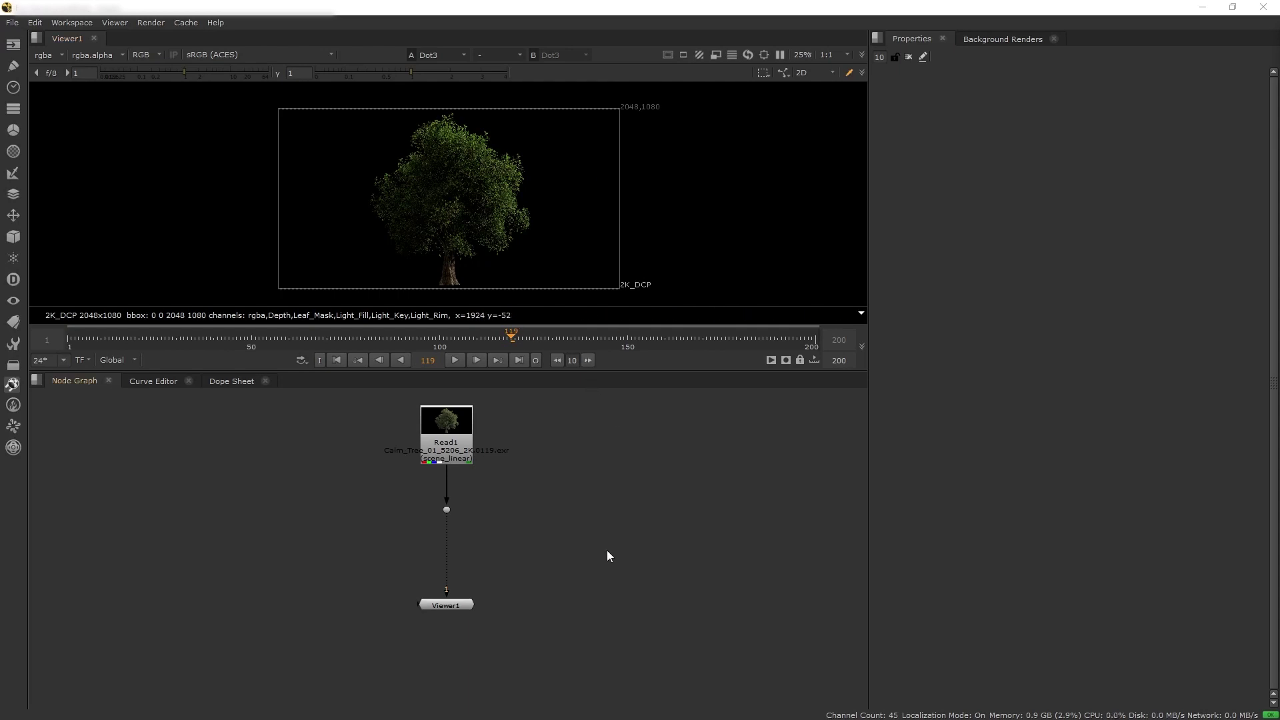
Switch to Nuke, add a second Viewer node beside Viewer1, and connect it to the dot below Read1
{"action": "left_click_drag", "start_coordinate": [455, 609], "coordinate": [455, 626]}
{"action": "key", "text": "Tab"}
{"action": "type", "text": "viewer"}
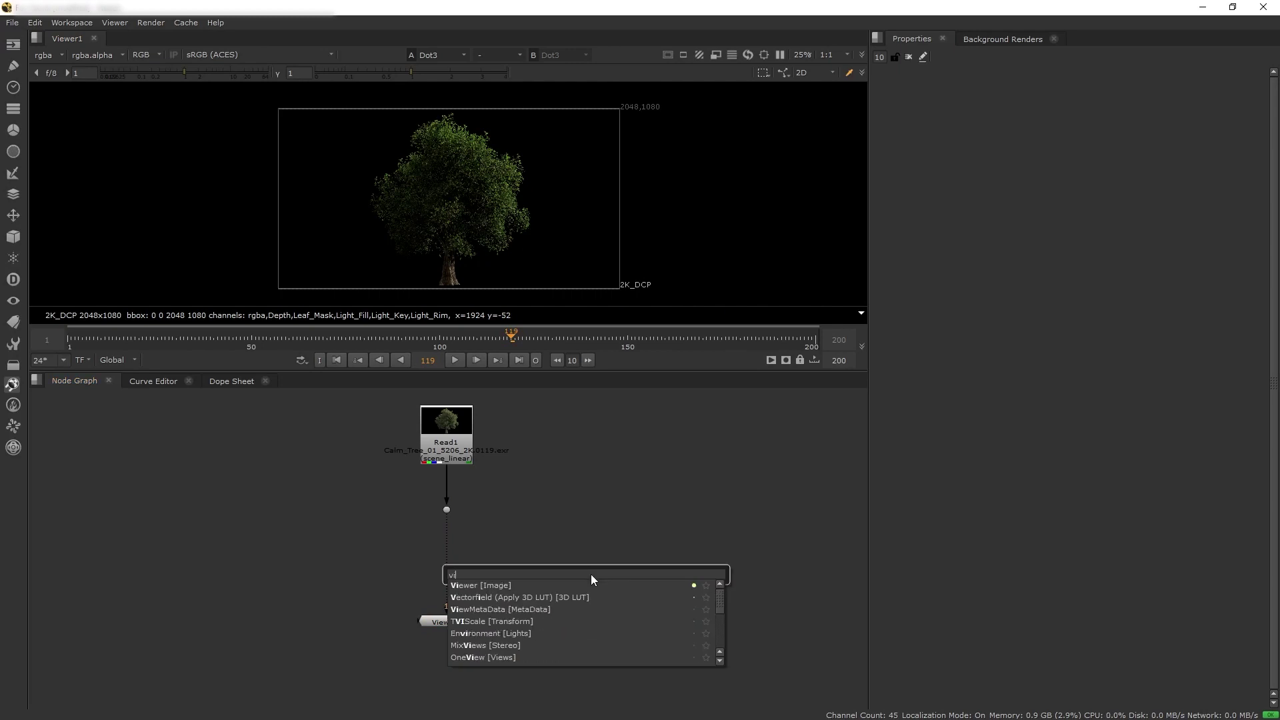
{"action": "key", "text": "Return"}
{"action": "left_click", "coordinate": [590, 622]}
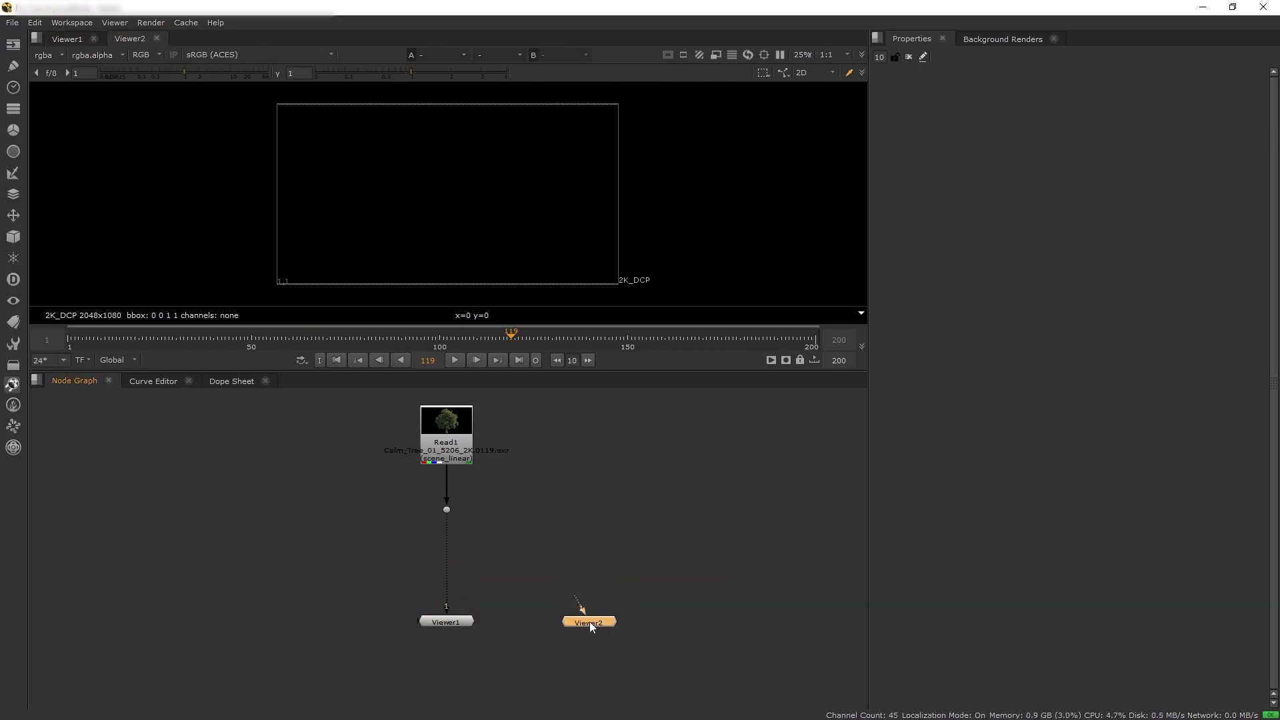
{"action": "left_click_drag", "start_coordinate": [578, 609], "coordinate": [447, 510]}
Dock Viewer2 side by side with Viewer1 and switch Viewer2 to the 3D view
{"action": "left_click_drag", "start_coordinate": [130, 38], "coordinate": [809, 182]}
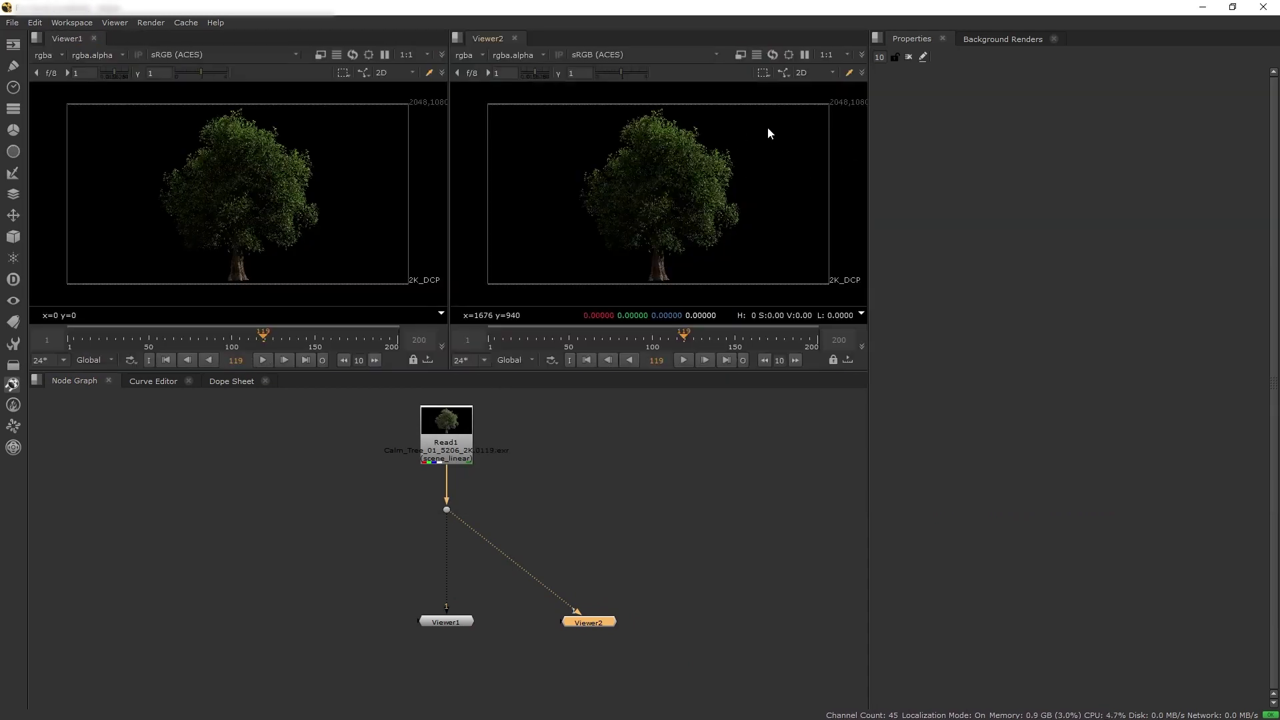
{"action": "left_click", "coordinate": [821, 73]}
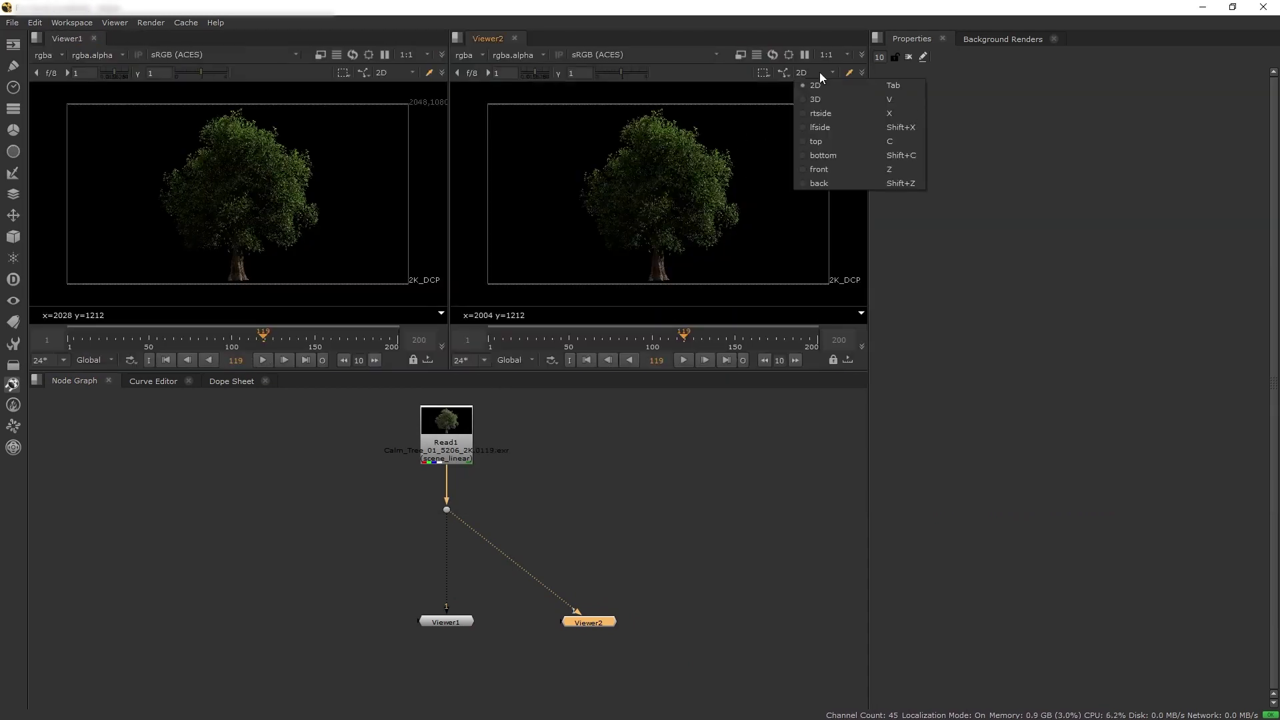
{"action": "left_click", "coordinate": [826, 102]}
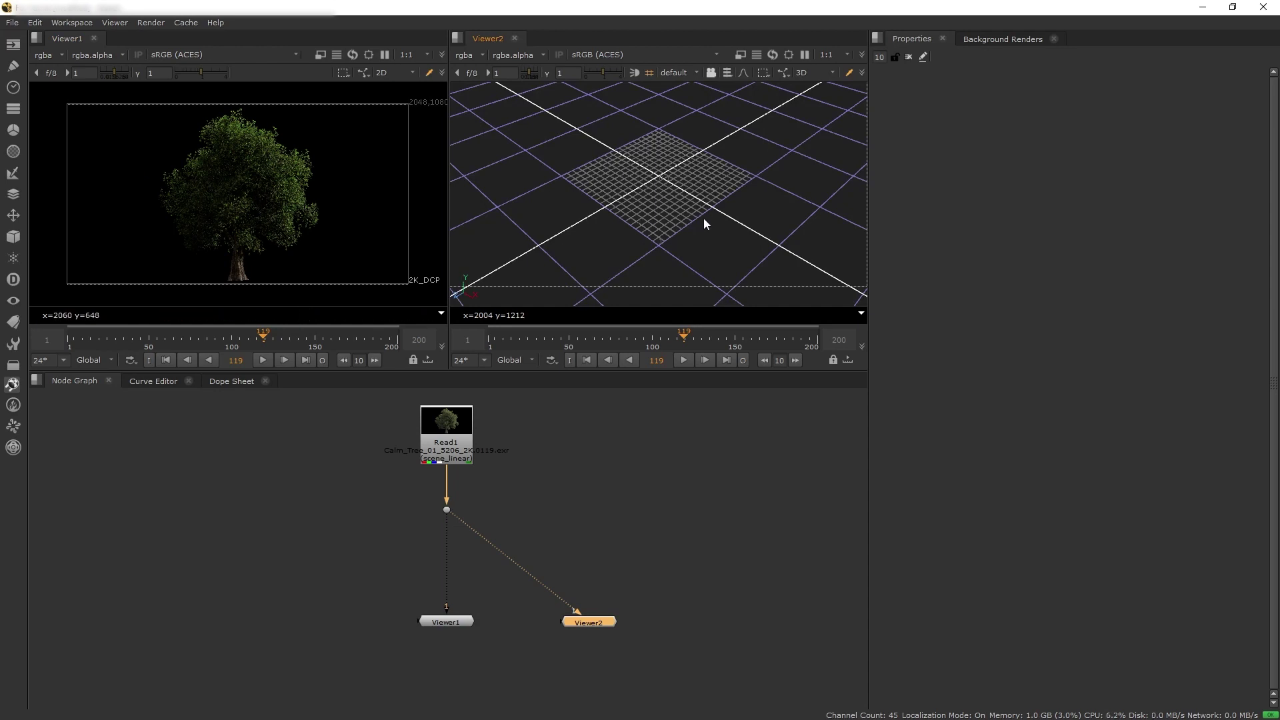
Examine the tree's Normal and Position passes in Viewer1, then return it to the colour channels
{"action": "left_click", "coordinate": [43, 58]}
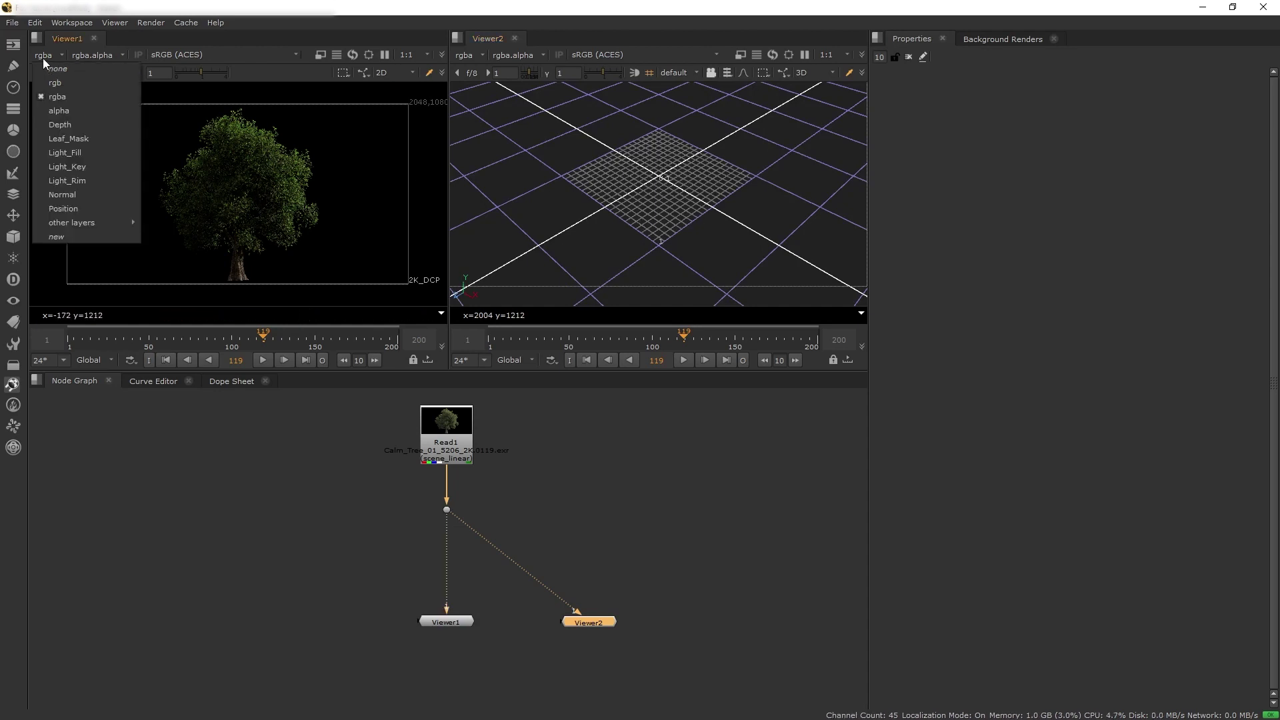
{"action": "left_click", "coordinate": [66, 194]}
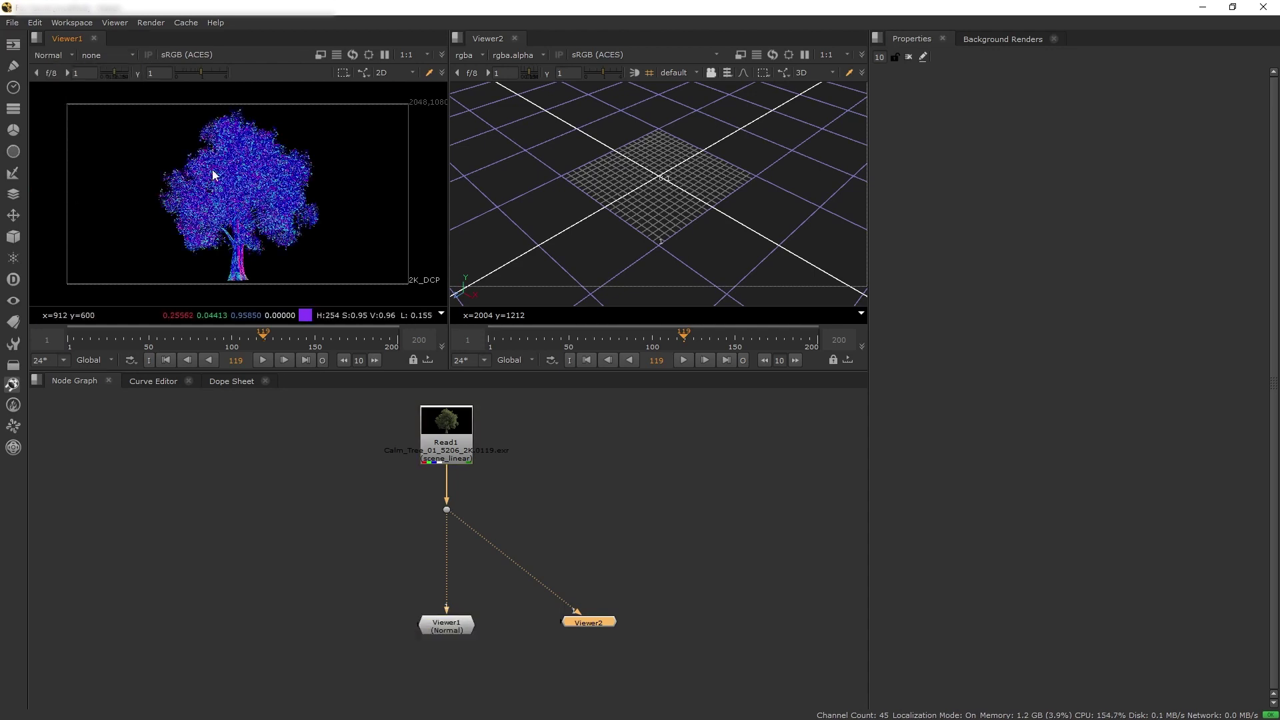
{"action": "left_click", "coordinate": [49, 55]}
{"action": "left_click", "coordinate": [80, 209]}
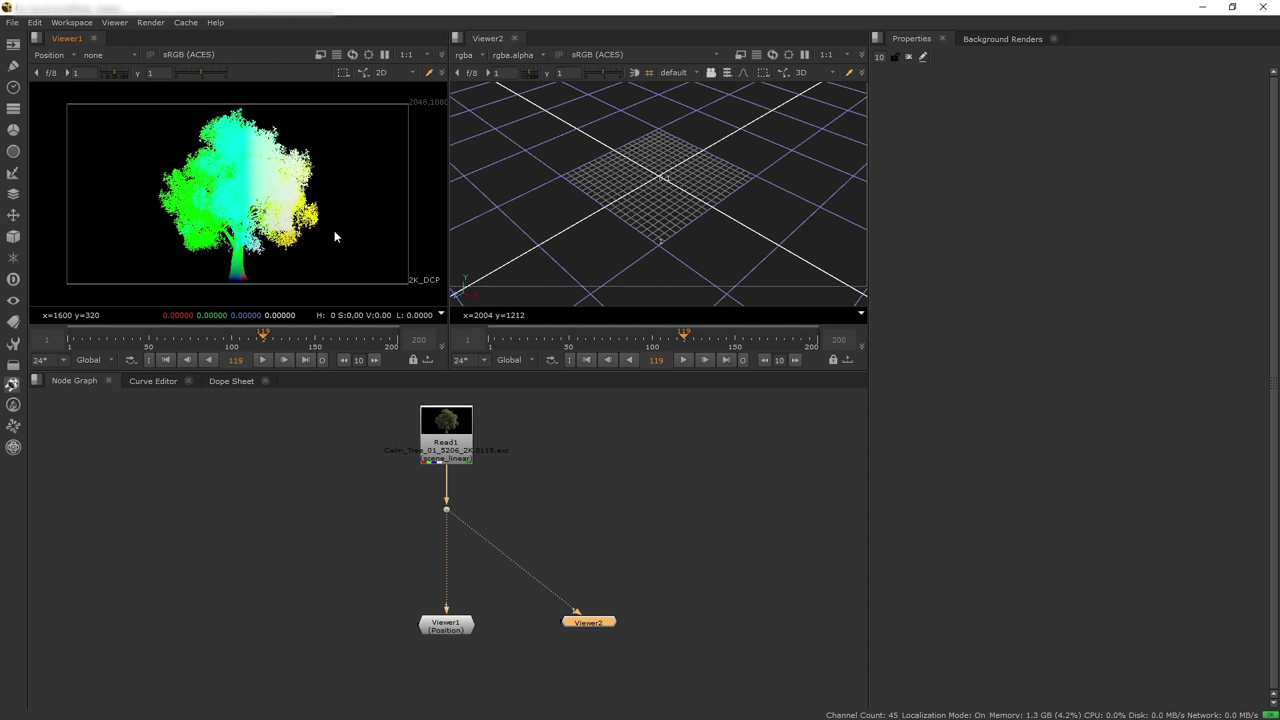
{"action": "left_click", "coordinate": [58, 52]}
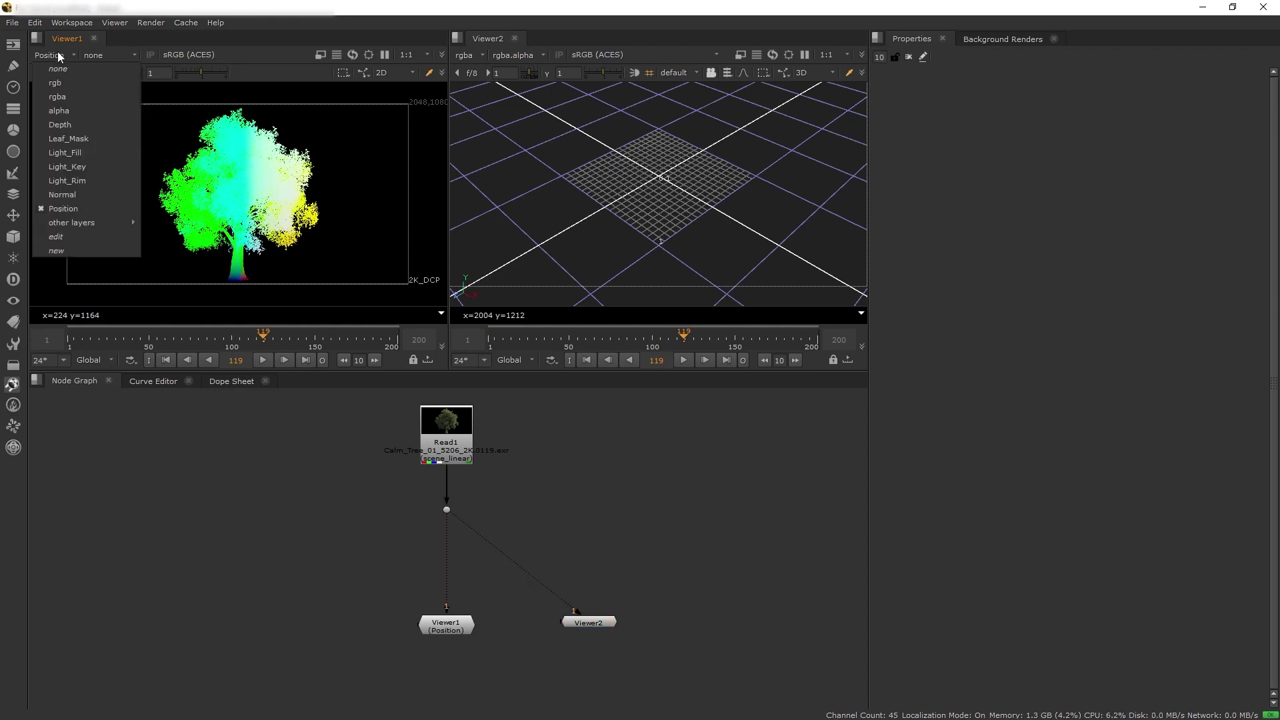
{"action": "left_click", "coordinate": [60, 83]}
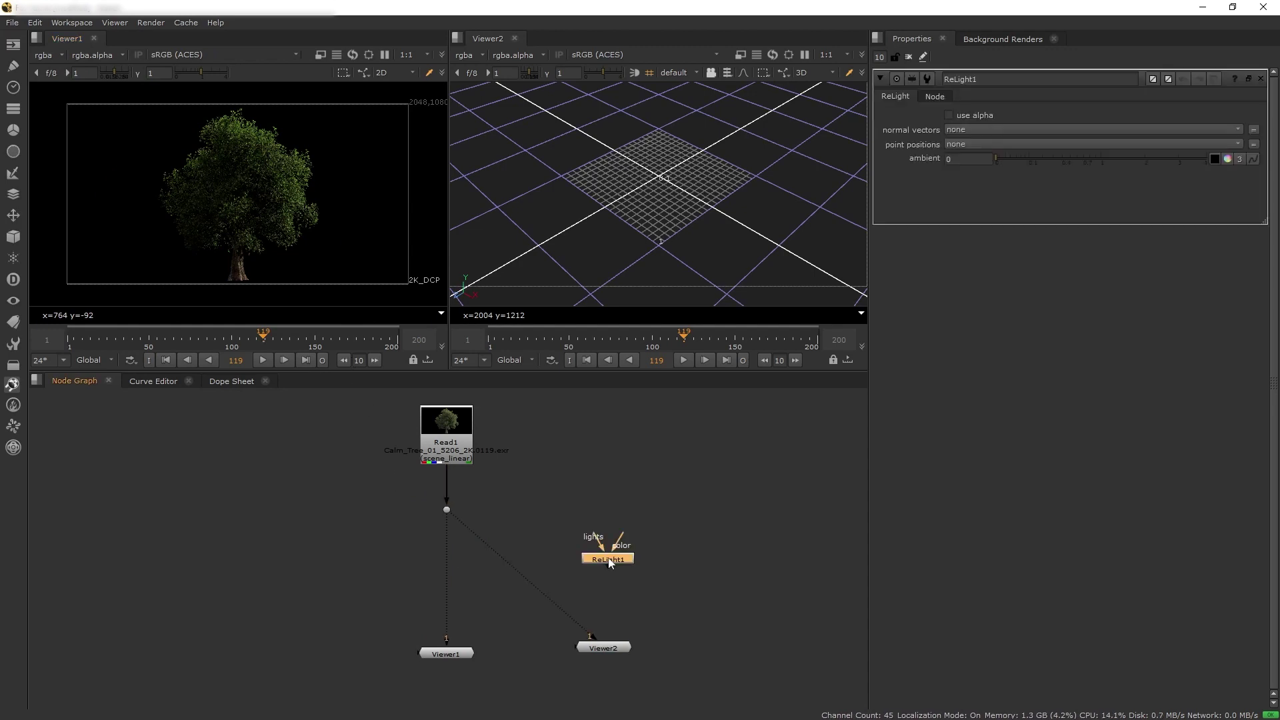
Insert a ReLight node between the dot and the viewers, and connect a new Light node to its lights input
{"action": "left_click_drag", "start_coordinate": [608, 561], "coordinate": [445, 554]}
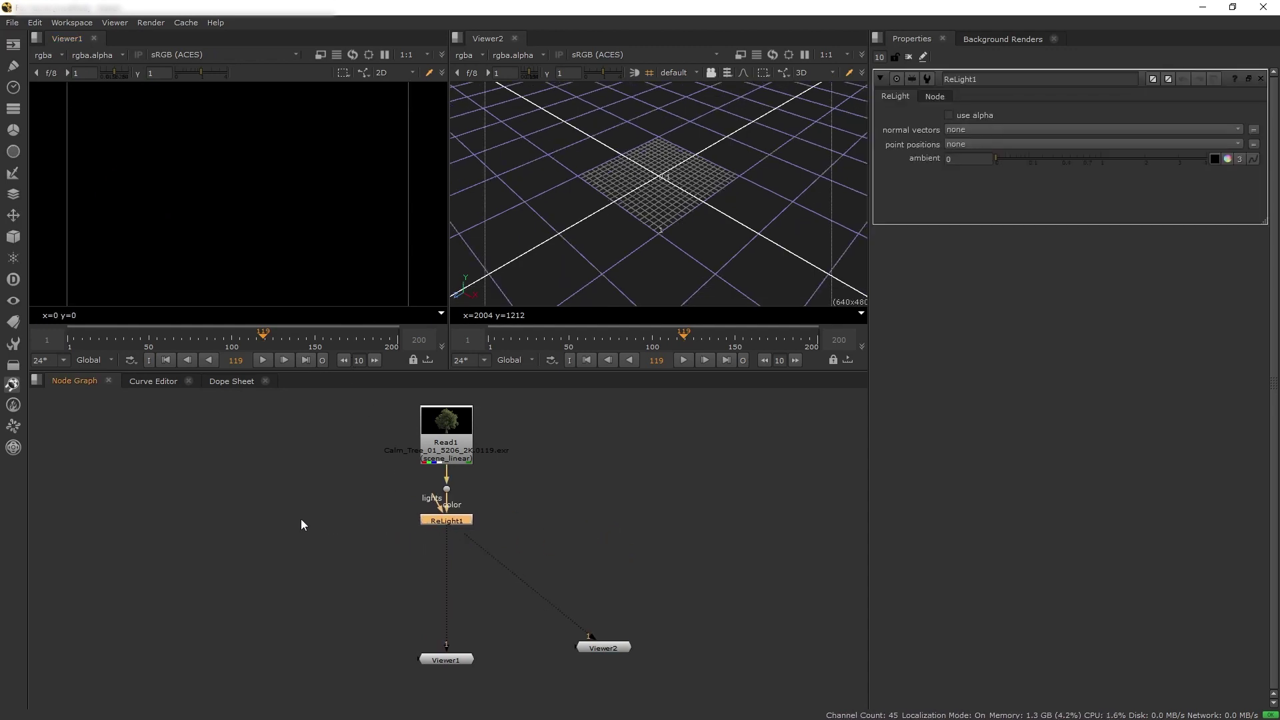
{"action": "key", "text": "shift+l"}
{"action": "left_click_drag", "start_coordinate": [432, 497], "coordinate": [298, 502]}
{"action": "left_click_drag", "start_coordinate": [298, 502], "coordinate": [329, 484]}
Add a Camera node, connect it to ReLight1's cam input, and arrange the camera and light beside Read1
{"action": "left_click", "coordinate": [356, 545]}
{"action": "key", "text": "Tab"}
{"action": "key", "text": "Return"}
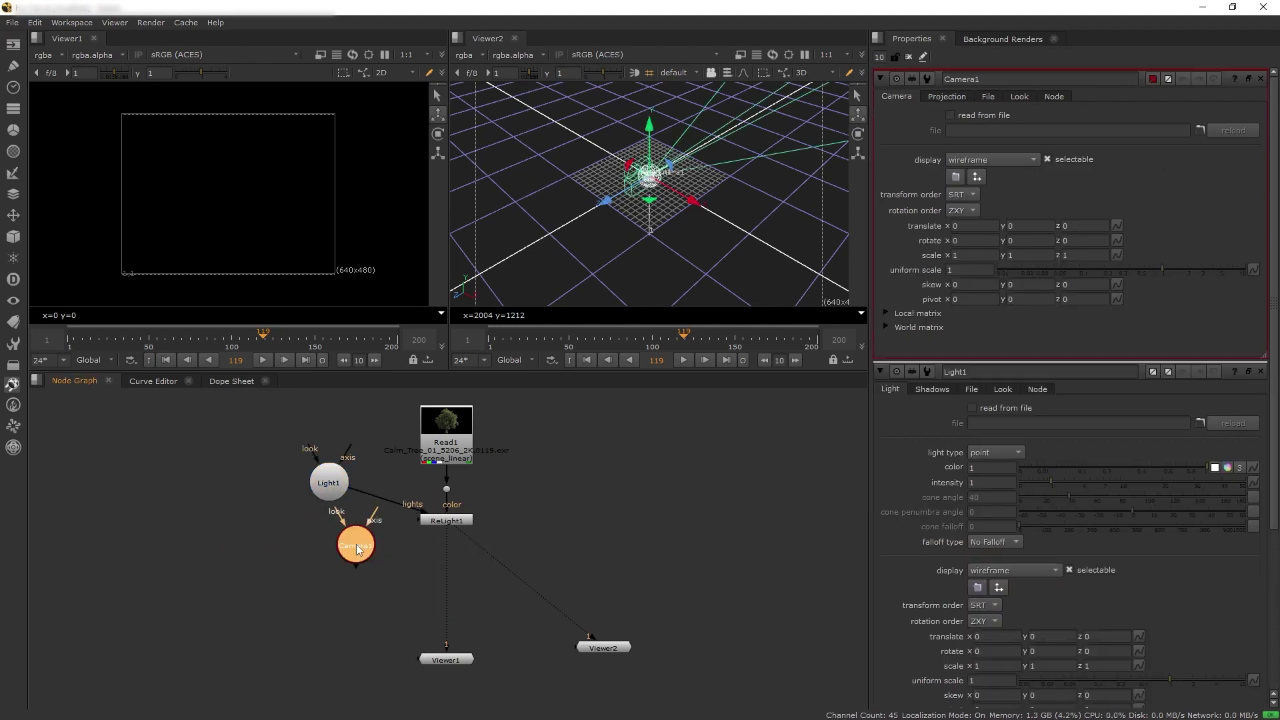
{"action": "left_click_drag", "start_coordinate": [356, 545], "coordinate": [270, 508]}
{"action": "left_click_drag", "start_coordinate": [417, 520], "coordinate": [277, 512]}
{"action": "left_click_drag", "start_coordinate": [272, 508], "coordinate": [274, 522]}
{"action": "left_click", "coordinate": [335, 521]}
{"action": "left_click_drag", "start_coordinate": [329, 486], "coordinate": [310, 452]}
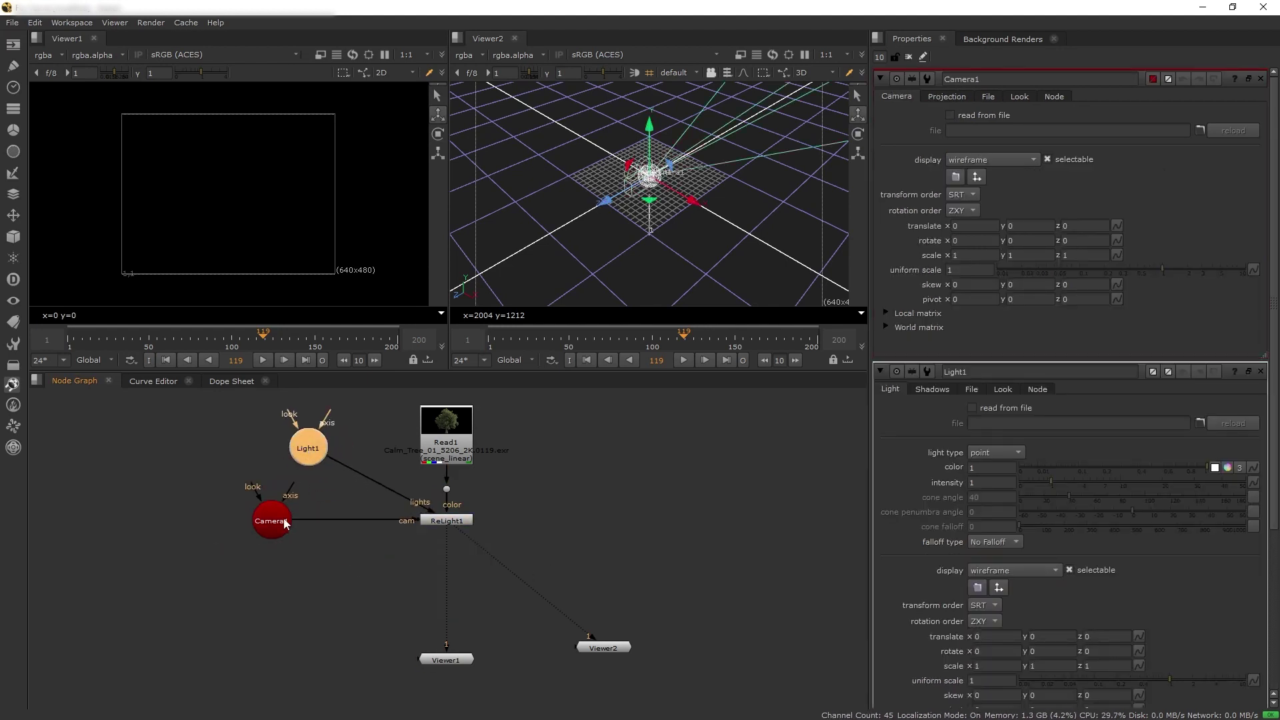
{"action": "left_click_drag", "start_coordinate": [272, 521], "coordinate": [226, 457]}
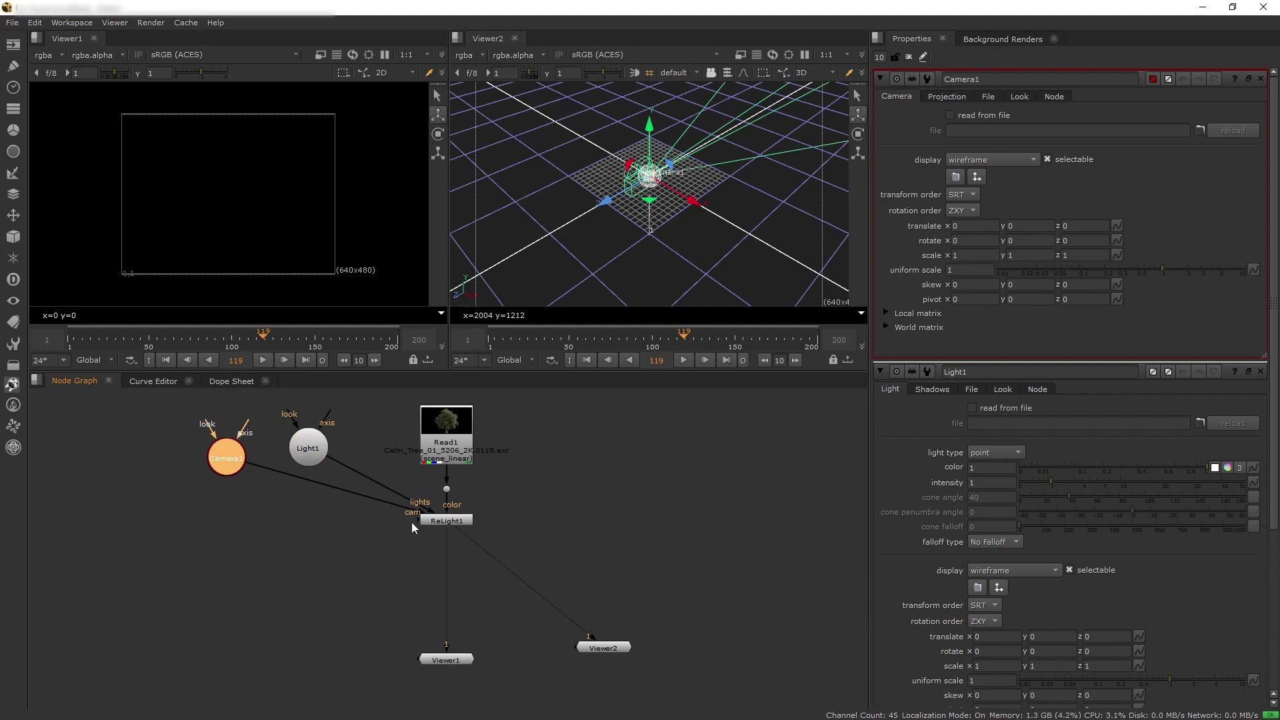
Add a Phong shader node below the camera and connect it to ReLight1's material input
{"action": "left_click", "coordinate": [363, 543]}
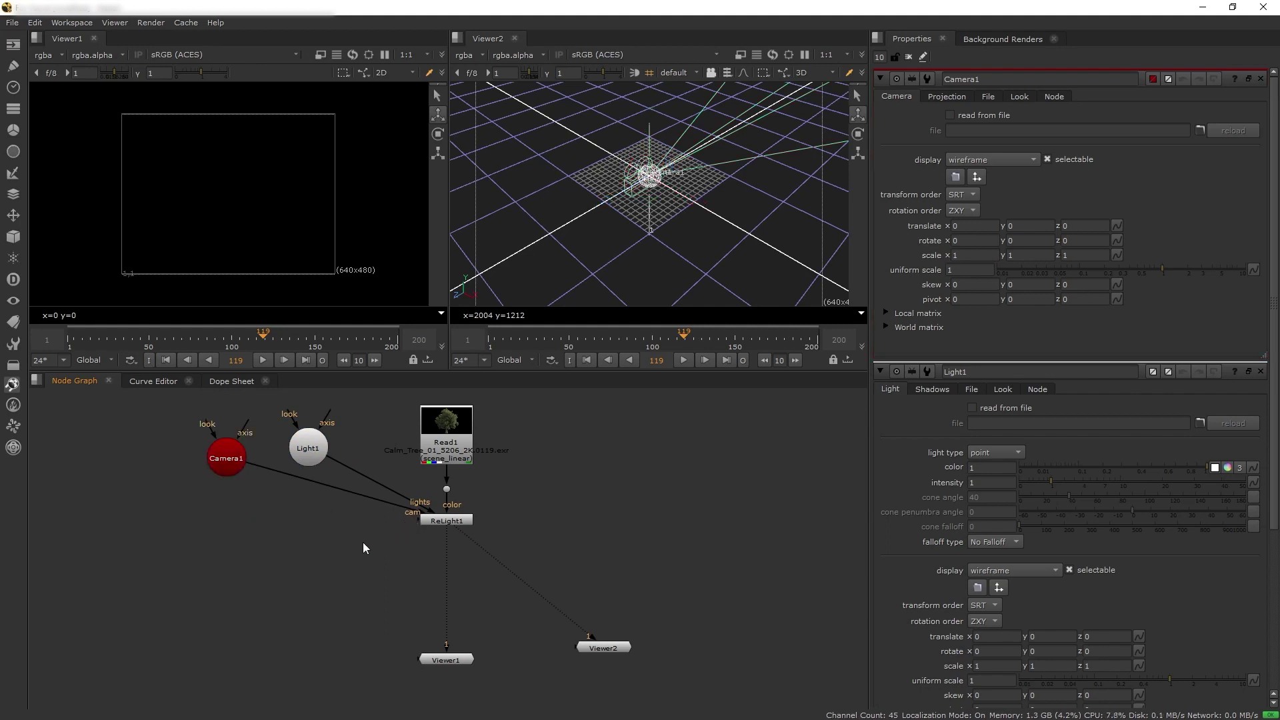
{"action": "key", "text": "Tab"}
{"action": "type", "text": "phong"}
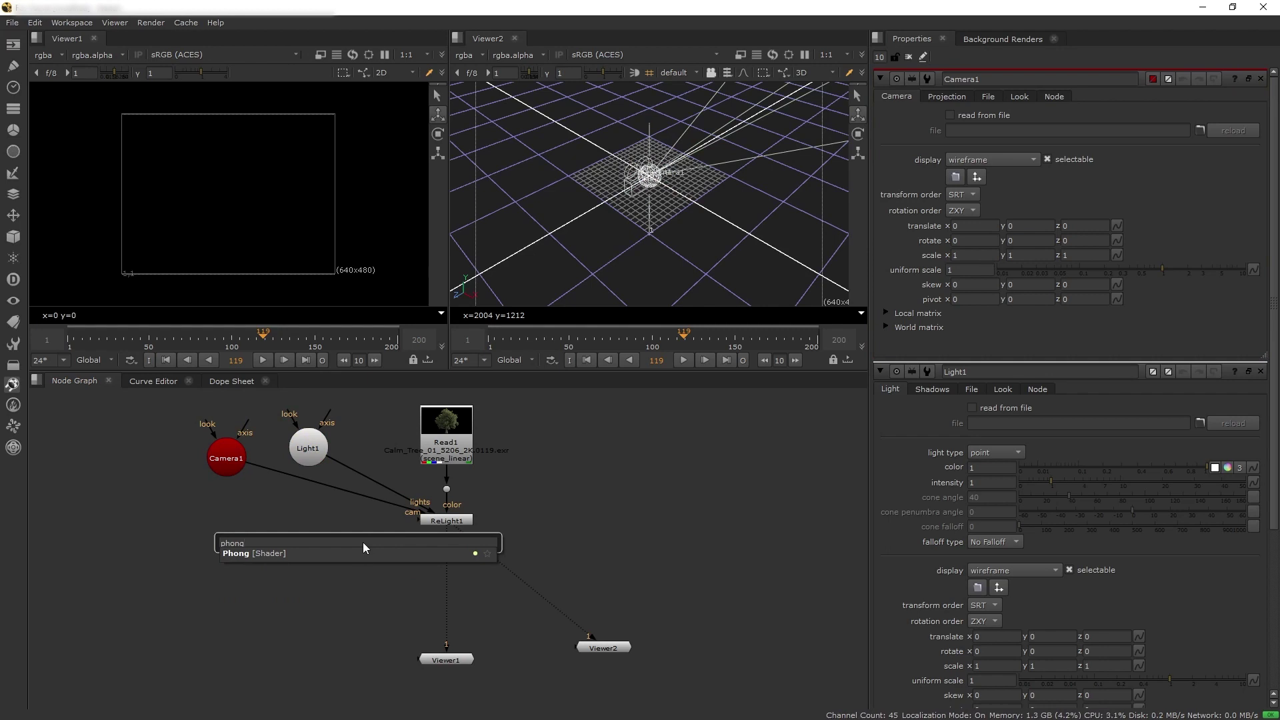
{"action": "key", "text": "Return"}
{"action": "left_click_drag", "start_coordinate": [380, 546], "coordinate": [282, 524]}
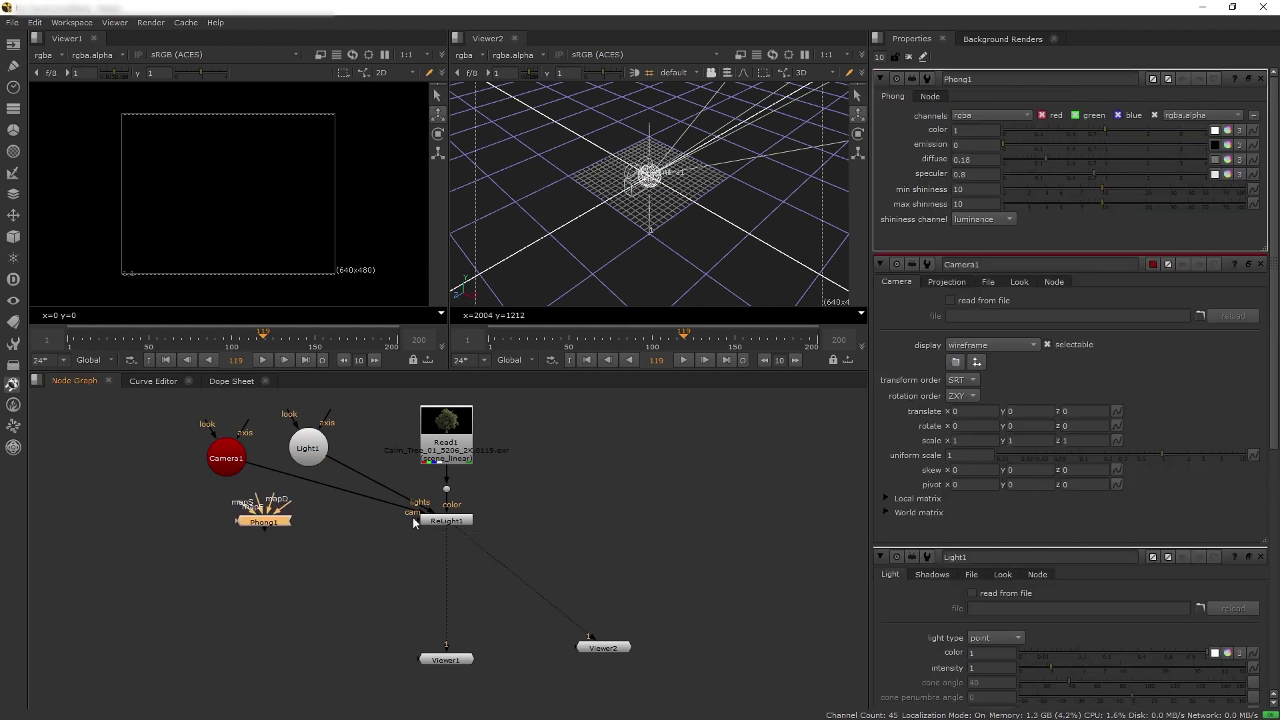
{"action": "left_click_drag", "start_coordinate": [414, 517], "coordinate": [279, 523]}
{"action": "key", "text": "l"}
Set ReLight1's normal vectors to Normal and its point positions to Position
{"action": "double_click", "coordinate": [462, 519]}
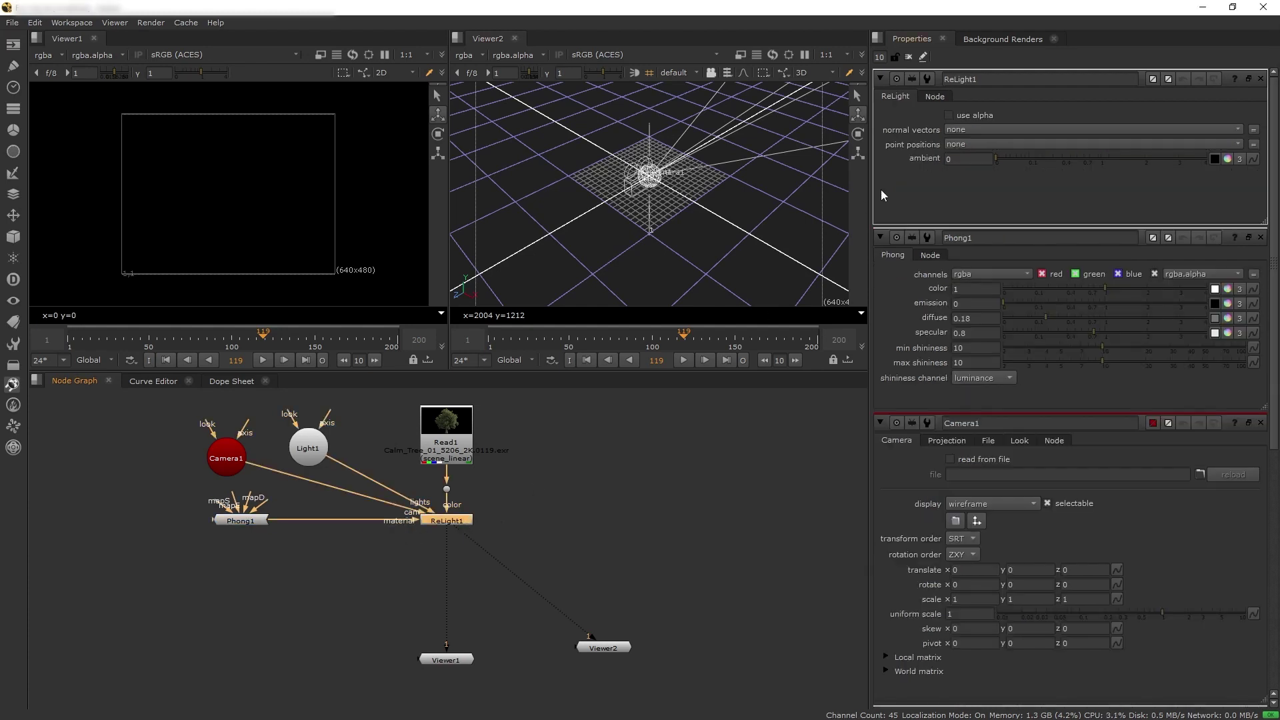
{"action": "left_click", "coordinate": [983, 130]}
{"action": "left_click", "coordinate": [987, 267]}
{"action": "left_click", "coordinate": [969, 143]}
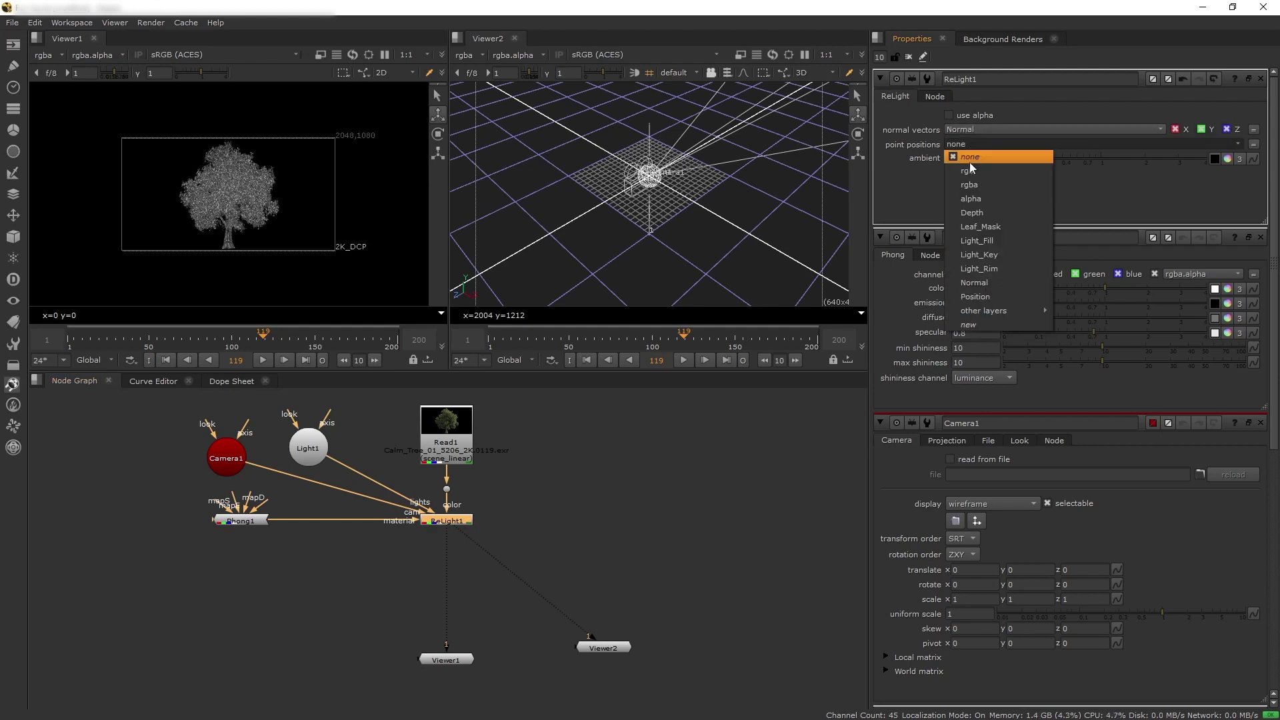
{"action": "left_click", "coordinate": [975, 296]}
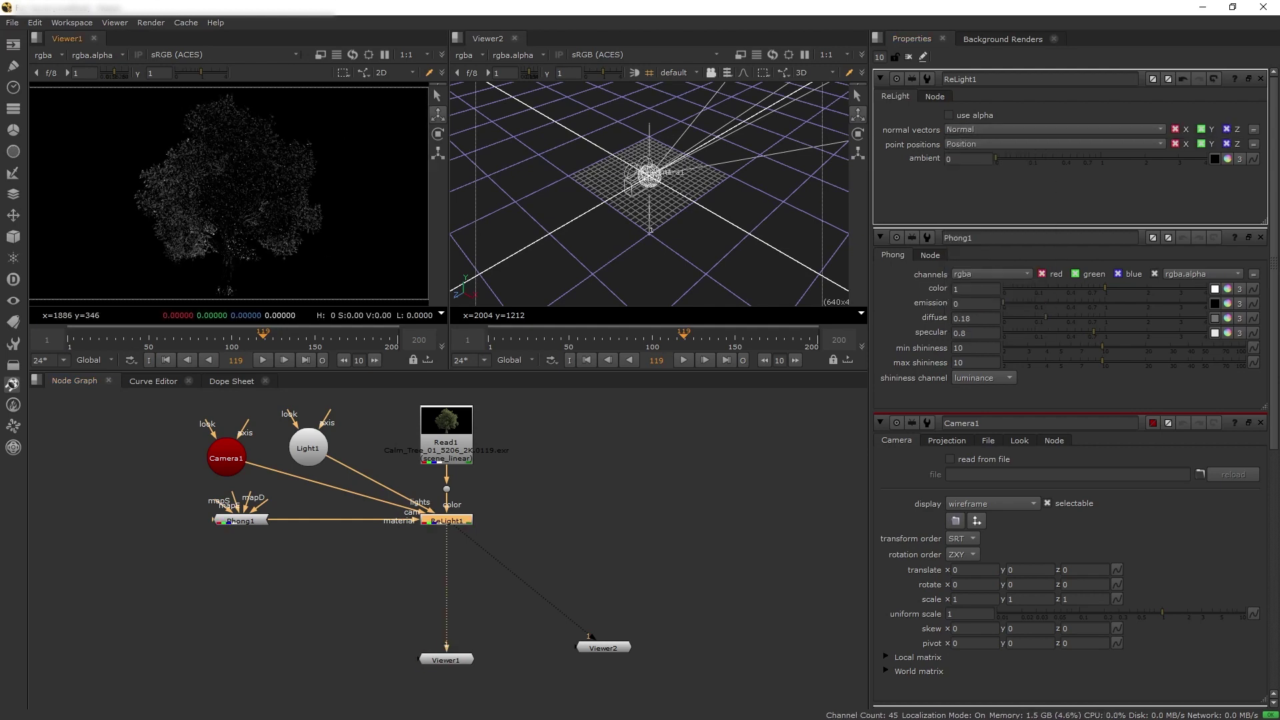
Move Light1 up and away from the origin in the 3D view to about x -0.3, y 1.565, z 1.21
{"action": "double_click", "coordinate": [308, 447]}
{"action": "left_click_drag", "start_coordinate": [691, 202], "coordinate": [570, 107]}
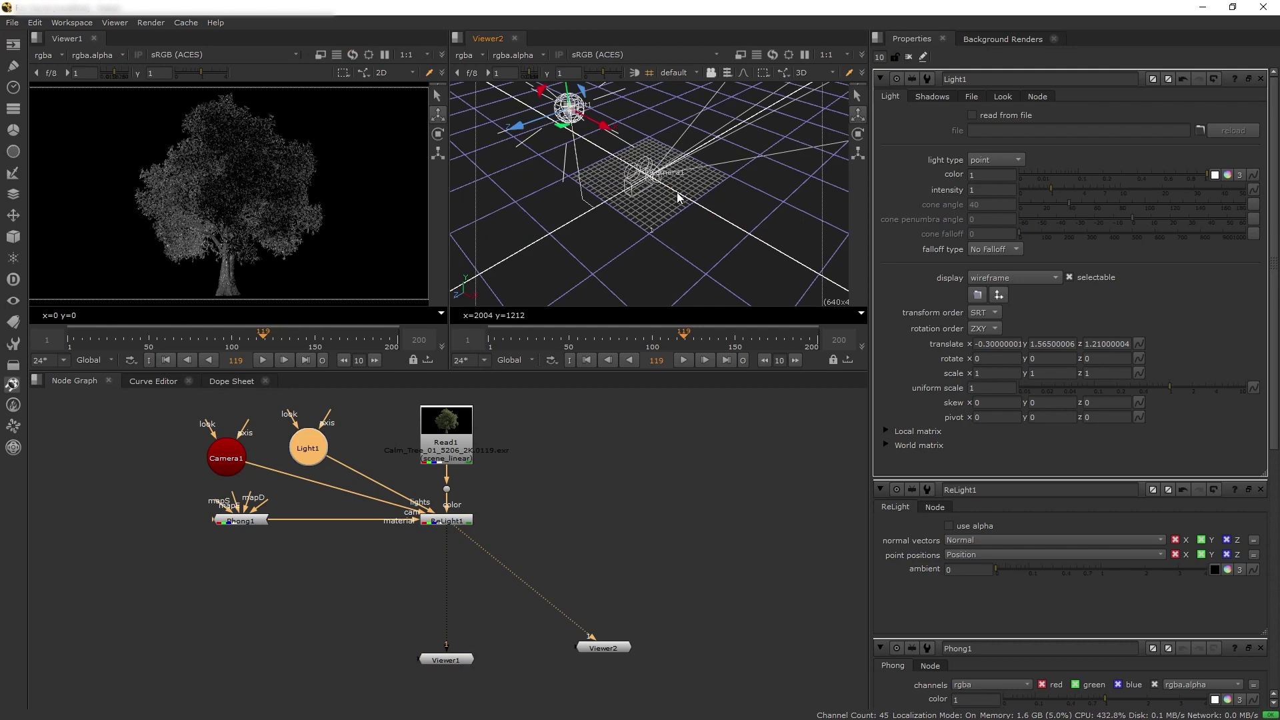
Add a PositionToPoints node beside ReLight1 and connect its input to the dot below Read1
{"action": "key", "text": "Tab"}
{"action": "type", "text": "posit"}
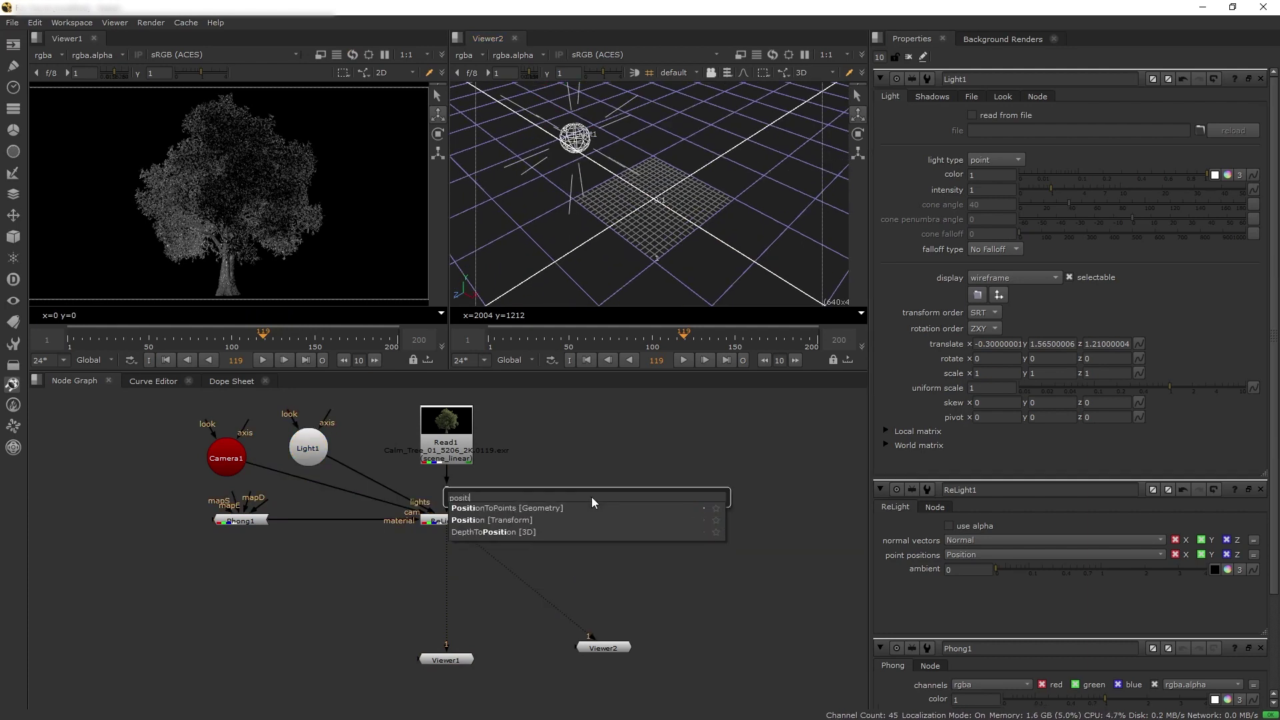
{"action": "key", "text": "Down"}
{"action": "key", "text": "Return"}
{"action": "left_click_drag", "start_coordinate": [571, 488], "coordinate": [531, 481]}
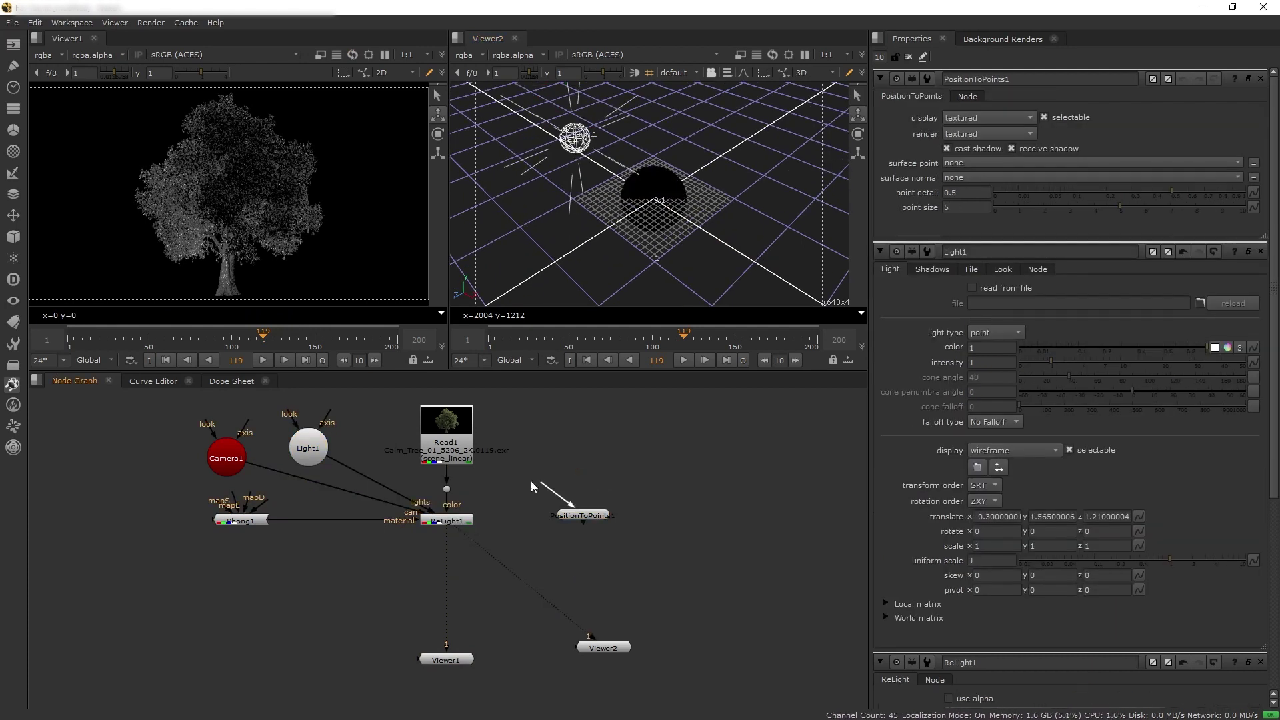
Set PositionToPoints1's surface point to Position, surface normal to Normal, and point size to 0.01
{"action": "left_click", "coordinate": [973, 164]}
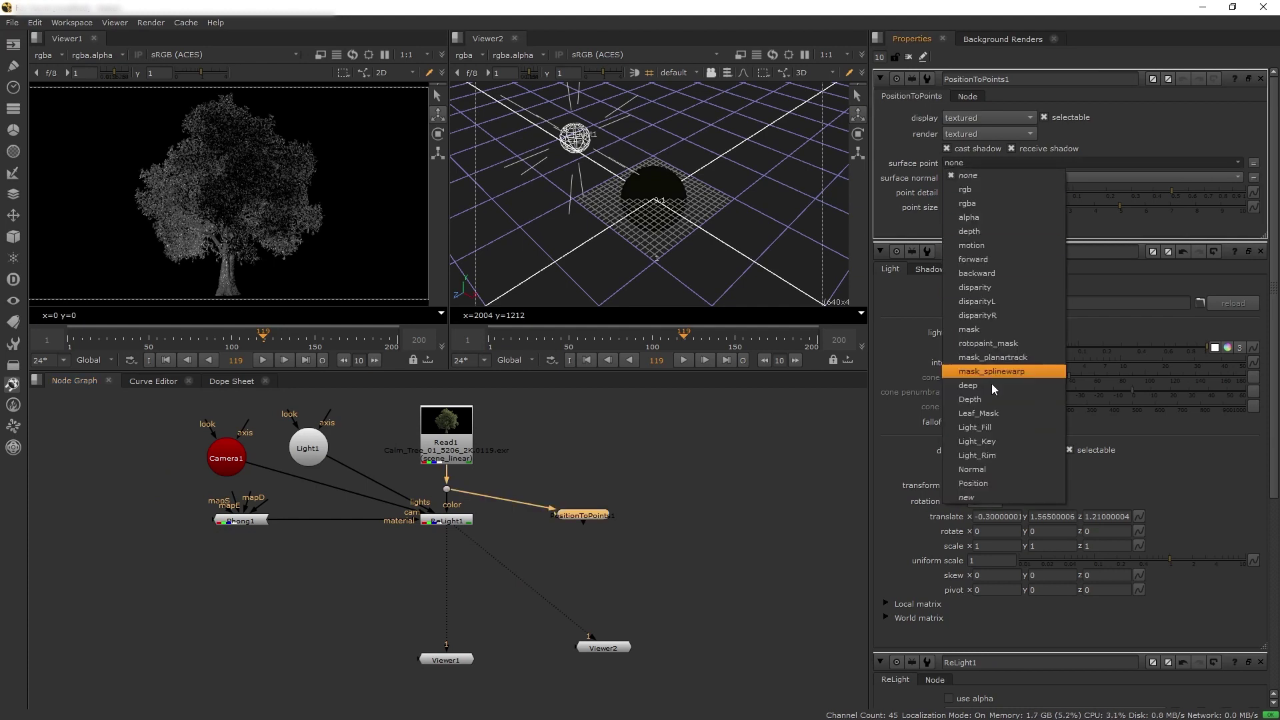
{"action": "left_click", "coordinate": [991, 483]}
{"action": "left_click", "coordinate": [991, 179]}
{"action": "left_click", "coordinate": [994, 484]}
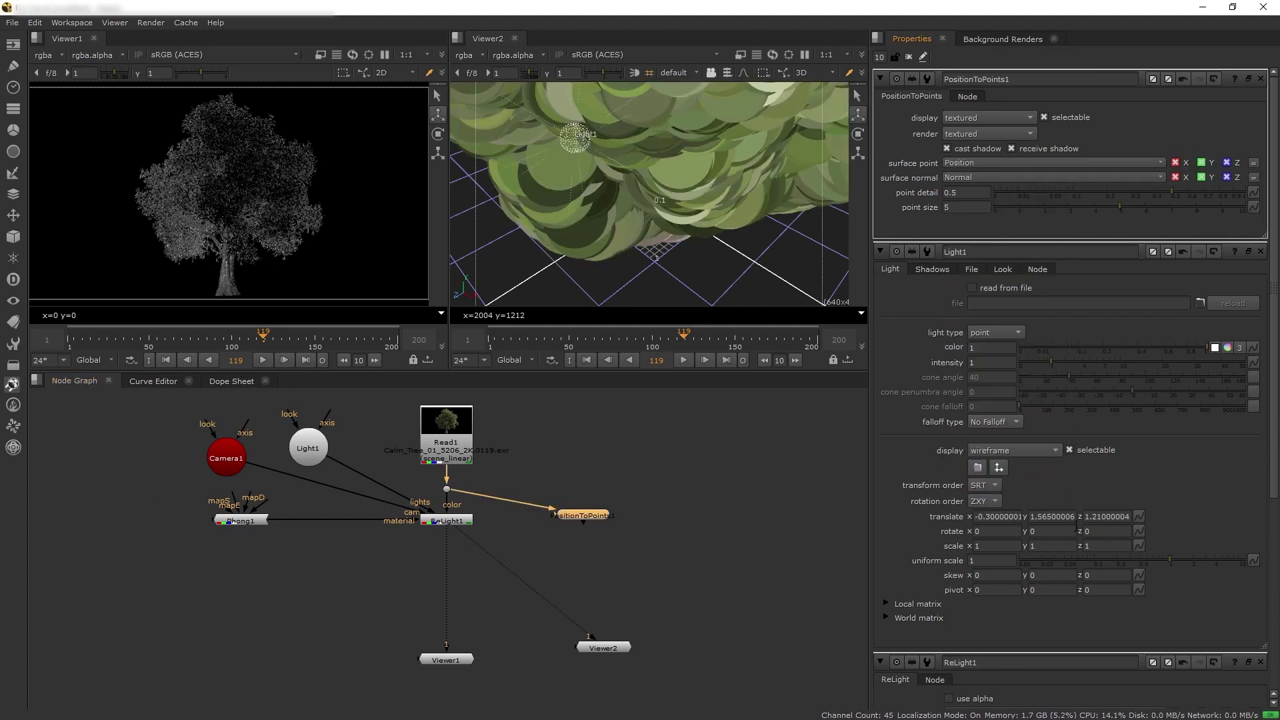
{"action": "left_click_drag", "start_coordinate": [1120, 207], "coordinate": [995, 214]}
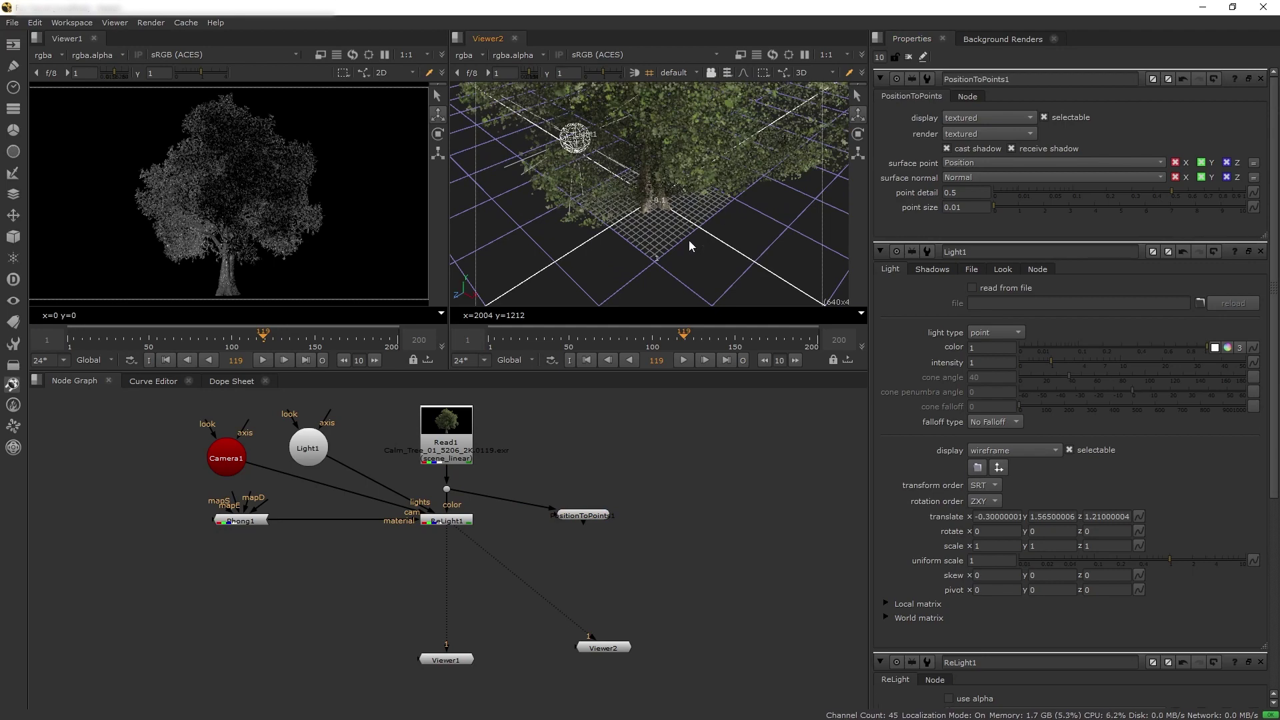
Raise Light1 to about y 3.61 in the 3D view and move it across to the other side of the tree point cloud
{"action": "left_click_drag", "start_coordinate": [711, 204], "coordinate": [738, 240]}
{"action": "left_click", "coordinate": [612, 214]}
{"action": "left_click_drag", "start_coordinate": [626, 243], "coordinate": [579, 247]}
{"action": "left_click_drag", "start_coordinate": [579, 175], "coordinate": [572, 83]}
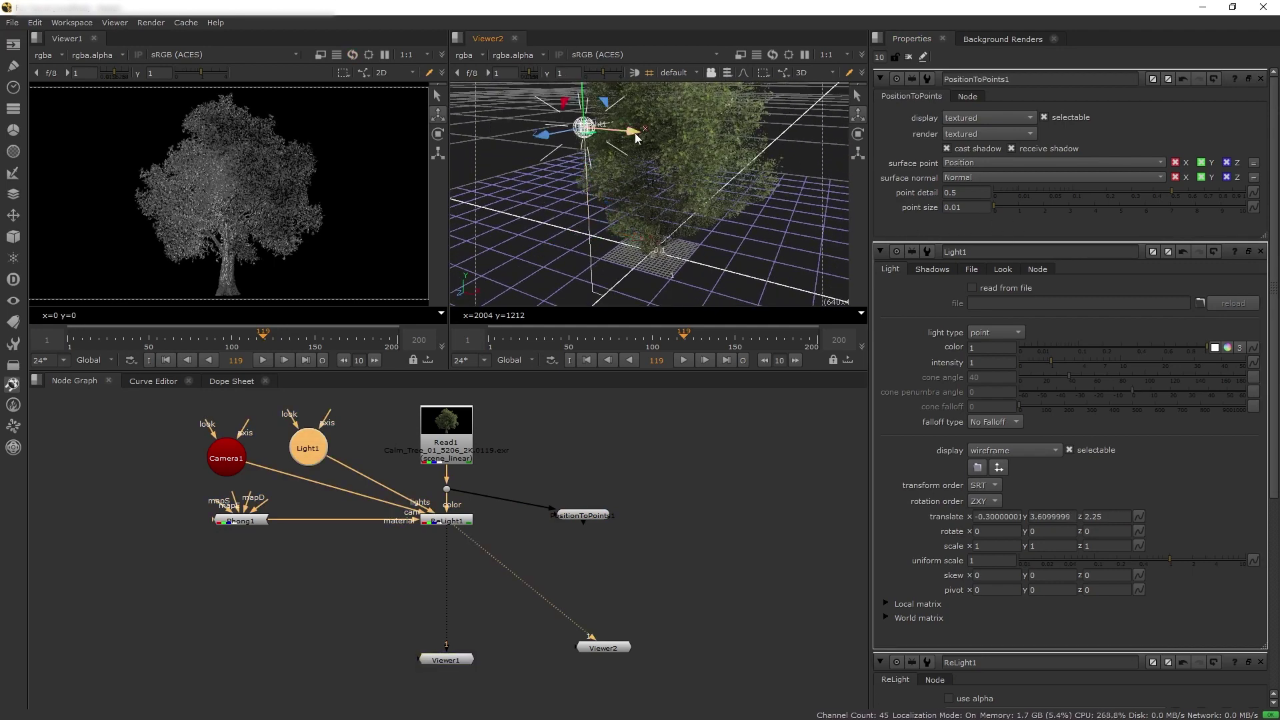
{"action": "left_click_drag", "start_coordinate": [635, 135], "coordinate": [787, 163]}
{"action": "left_click_drag", "start_coordinate": [753, 221], "coordinate": [678, 230]}
Add a Merge node before Viewer1 with the dot below Read1 as its B input and the repositioned ReLight1 as its A input
{"action": "left_click_drag", "start_coordinate": [449, 523], "coordinate": [363, 523]}
{"action": "left_click", "coordinate": [461, 543]}
{"action": "key", "text": "m"}
{"action": "left_click_drag", "start_coordinate": [478, 547], "coordinate": [447, 491]}
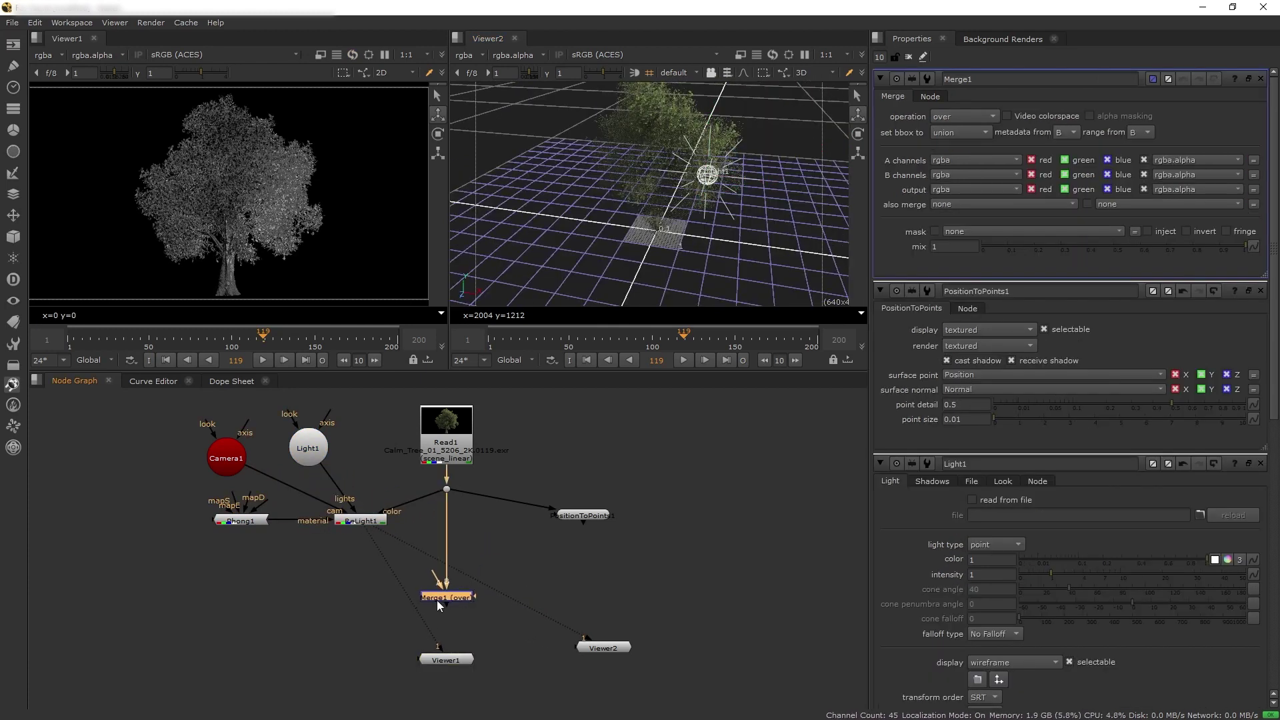
{"action": "left_click_drag", "start_coordinate": [437, 587], "coordinate": [363, 521]}
{"action": "key", "text": "1"}
Set Merge1's operation to multiply and nudge Light1 slightly in the 3D view
{"action": "left_click", "coordinate": [965, 116]}
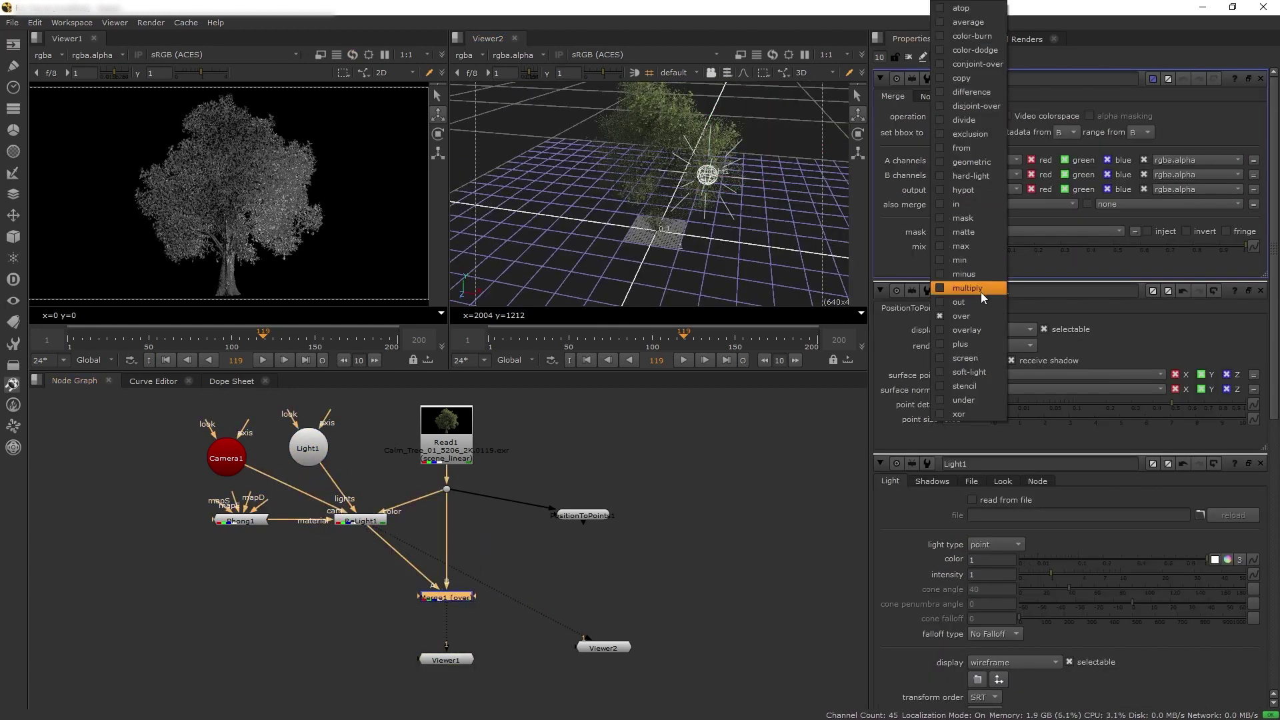
{"action": "left_click", "coordinate": [971, 292]}
{"action": "left_click", "coordinate": [313, 449]}
{"action": "mouse_move", "coordinate": [764, 178]}
{"action": "left_mouse_down"}
{"action": "mouse_move", "coordinate": [579, 149]}
{"action": "mouse_move", "coordinate": [765, 172]}
{"action": "left_mouse_up"}
Raise ReLight1's ambient slightly and adjust the specular and diffuse of the Phong1 material
{"action": "double_click", "coordinate": [347, 523]}
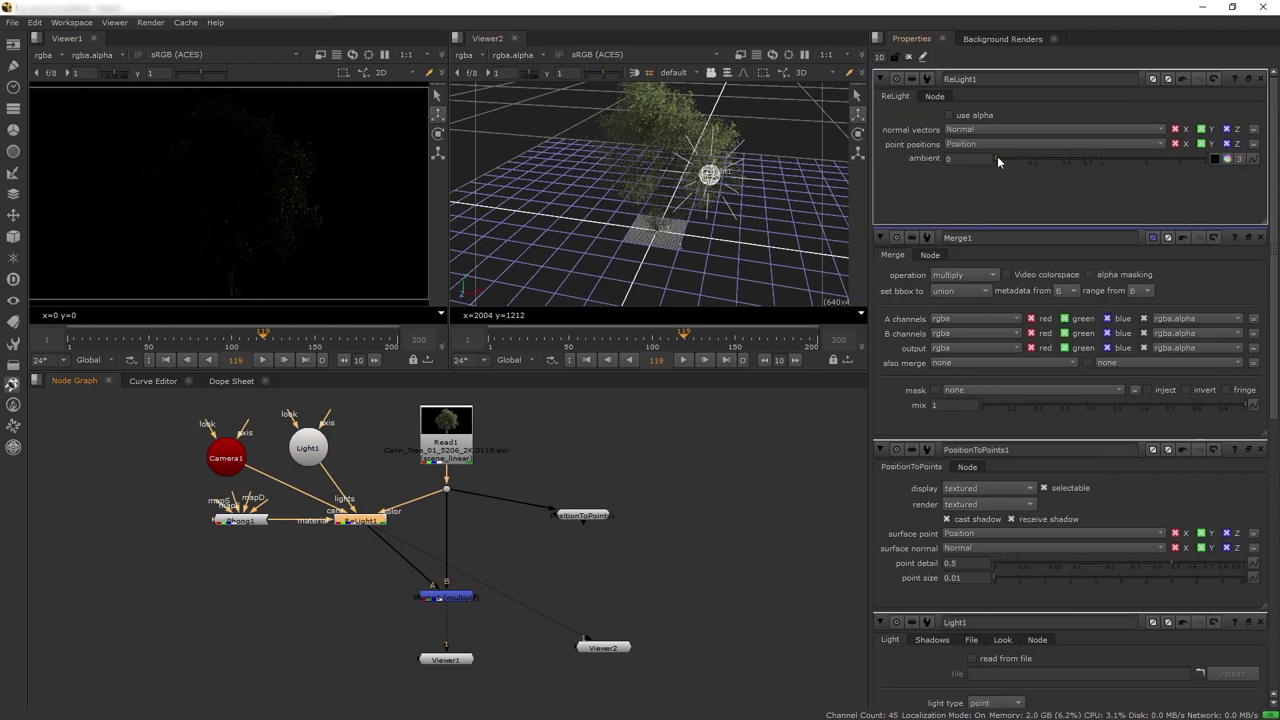
{"action": "left_click_drag", "start_coordinate": [997, 157], "coordinate": [1035, 166]}
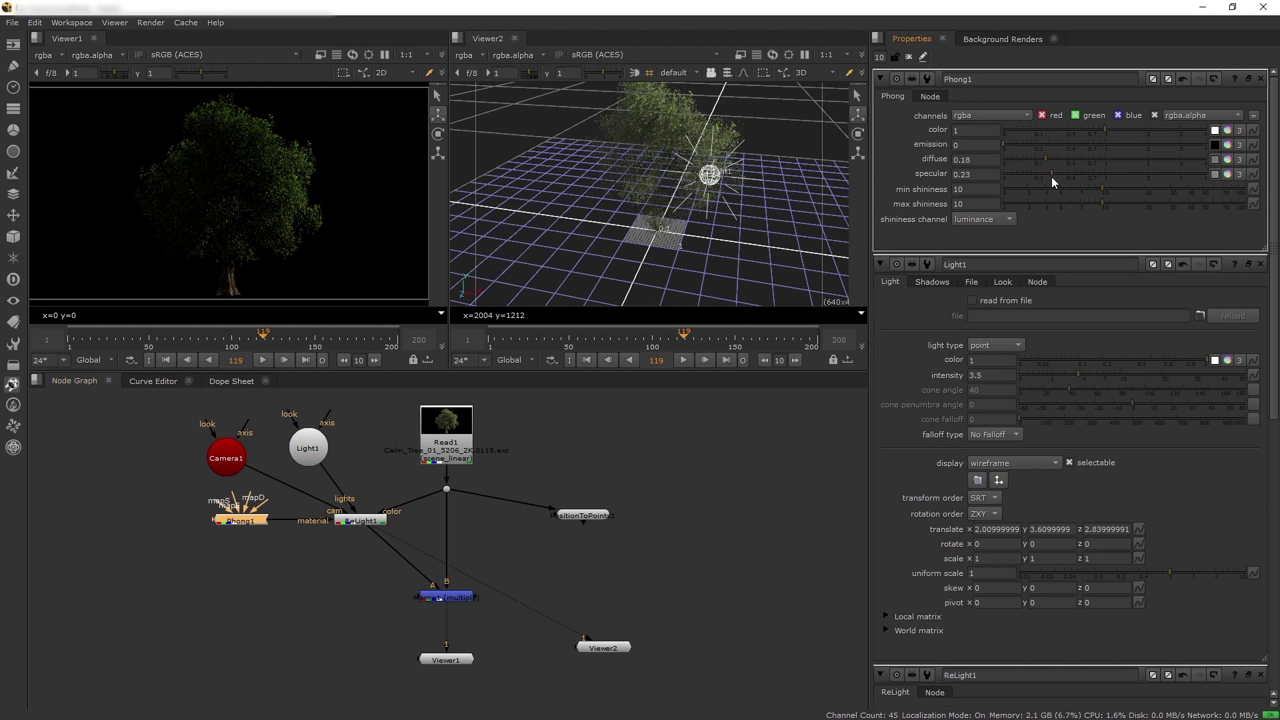
{"action": "left_click_drag", "start_coordinate": [1053, 175], "coordinate": [1128, 175]}
{"action": "mouse_move", "coordinate": [1046, 159]}
{"action": "left_mouse_down"}
{"action": "mouse_move", "coordinate": [1067, 157]}
{"action": "mouse_move", "coordinate": [1045, 160]}
{"action": "left_mouse_up"}
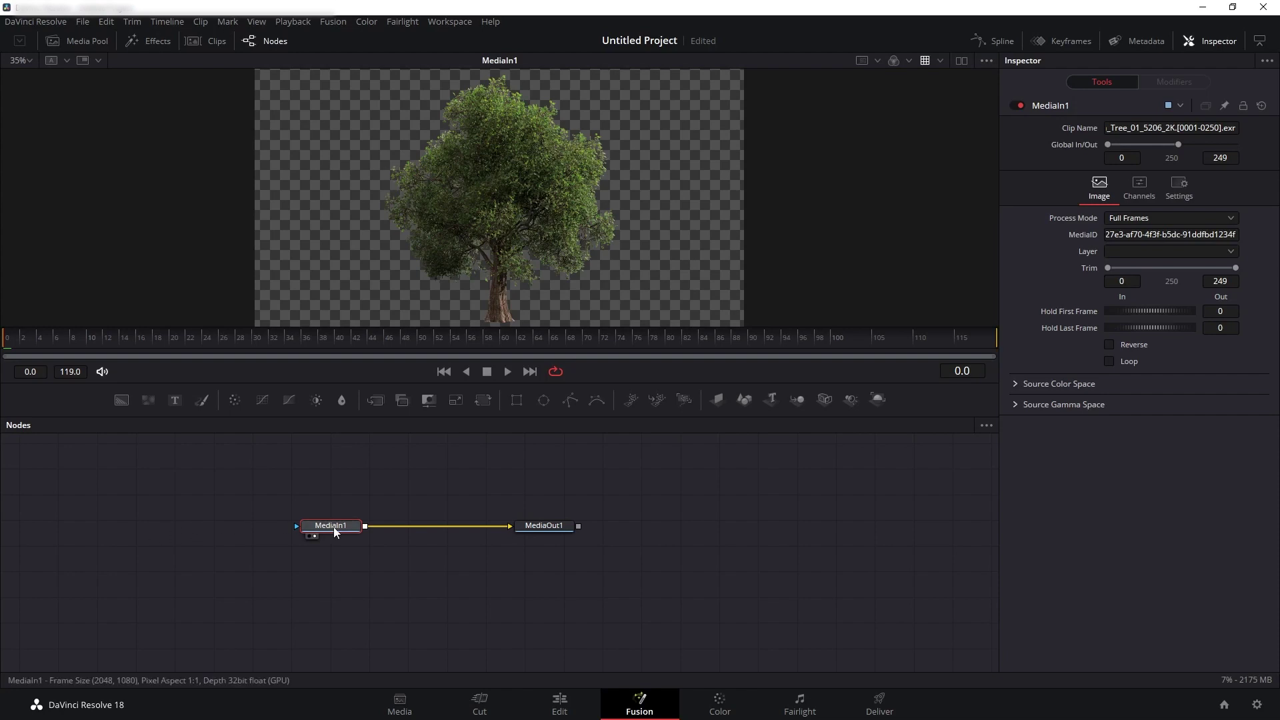
In DaVinci Resolve's Fusion page, map MediaIn1's X Normal to Normal.X, Y Normal to Normal.Y, and Z Normal to the matching normal channel
{"action": "left_click", "coordinate": [557, 530]}
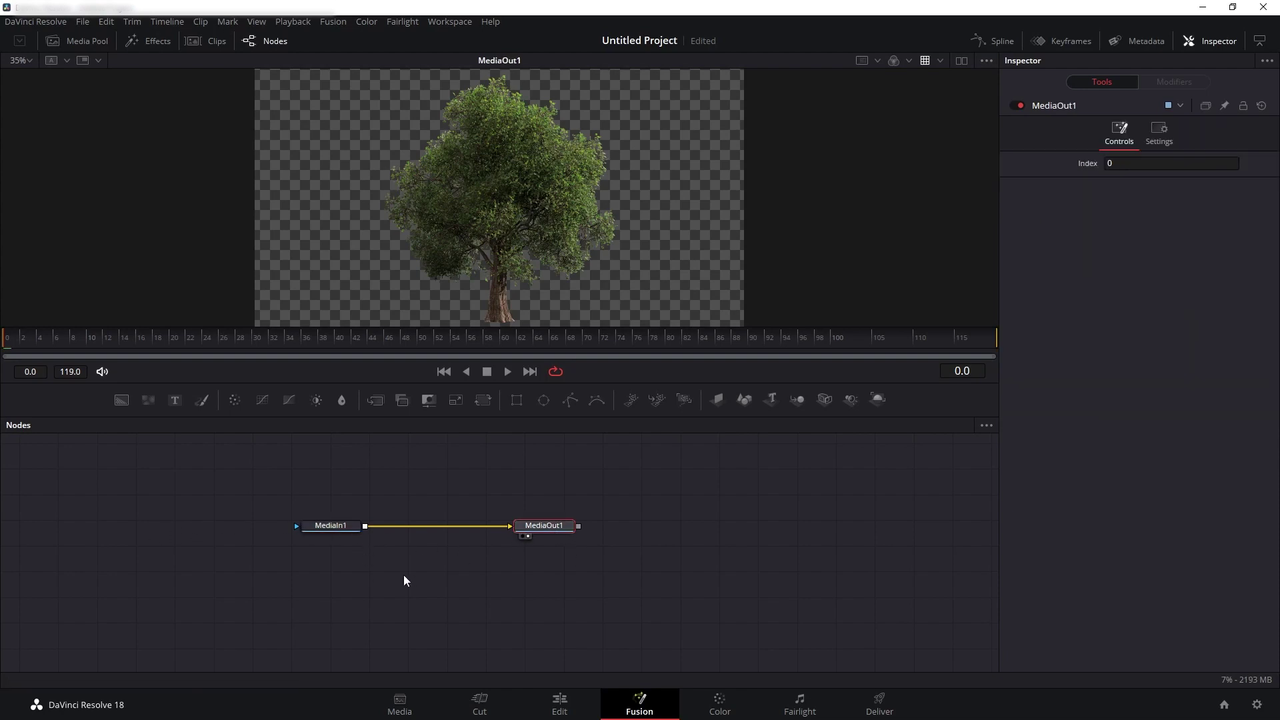
{"action": "left_click", "coordinate": [324, 526]}
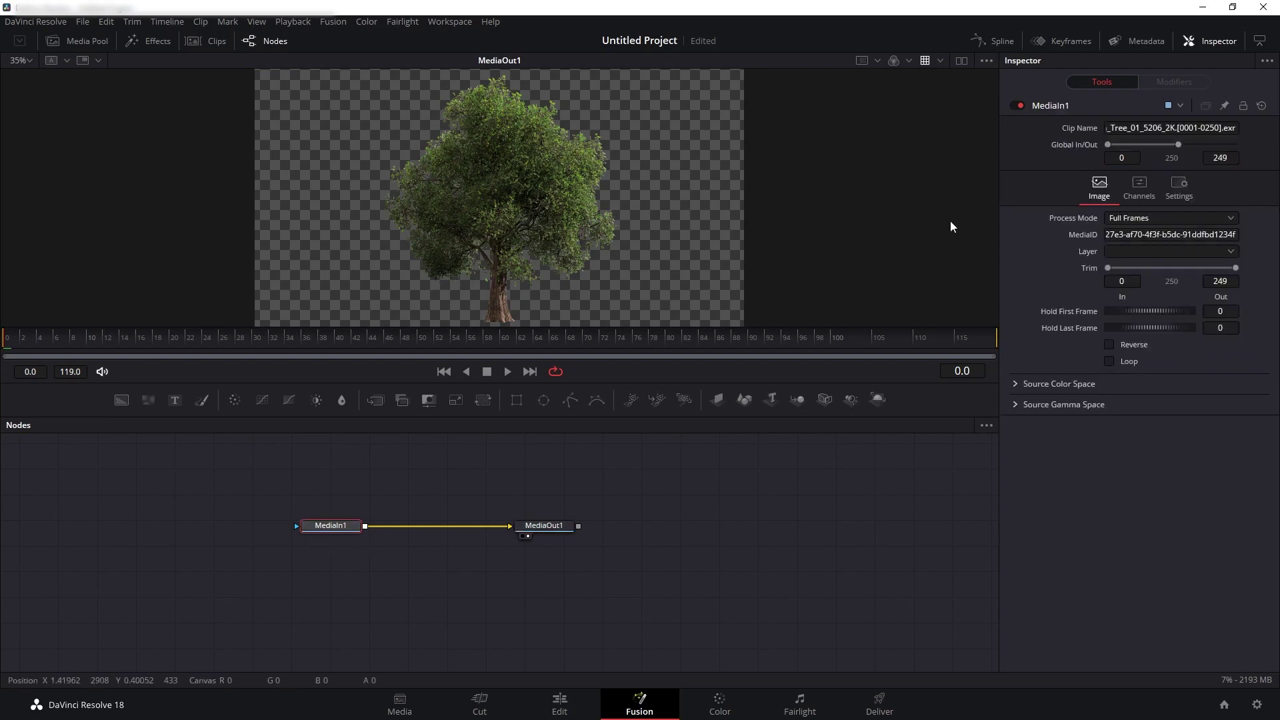
{"action": "left_click", "coordinate": [1139, 186]}
{"action": "left_click", "coordinate": [1148, 400]}
{"action": "left_click", "coordinate": [1125, 550]}
{"action": "left_click", "coordinate": [1158, 417]}
{"action": "left_click", "coordinate": [1127, 580]}
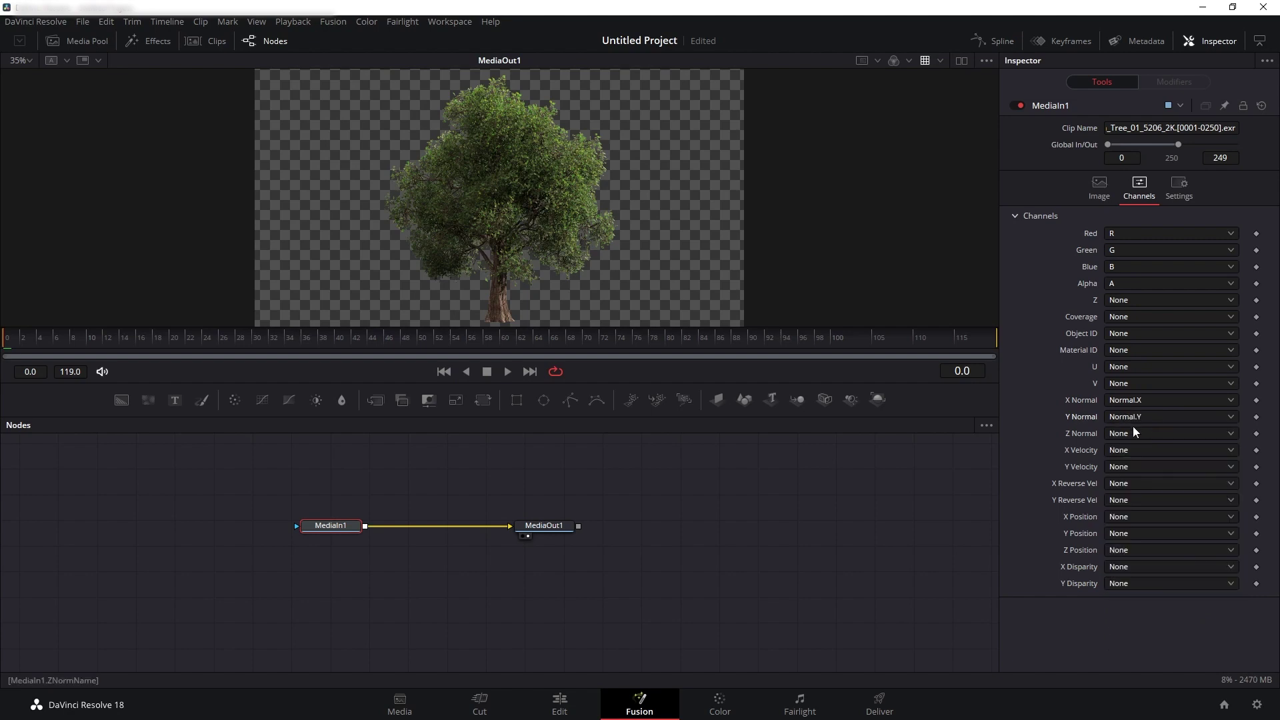
{"action": "left_click", "coordinate": [1133, 434]}
{"action": "left_click", "coordinate": [1146, 611]}
Insert a Shader node between MediaIn1 and MediaOut1, spaced slightly away from MediaIn1
{"action": "key", "text": "shift+space"}
{"action": "type", "text": "shade"}
{"action": "left_click", "coordinate": [822, 543]}
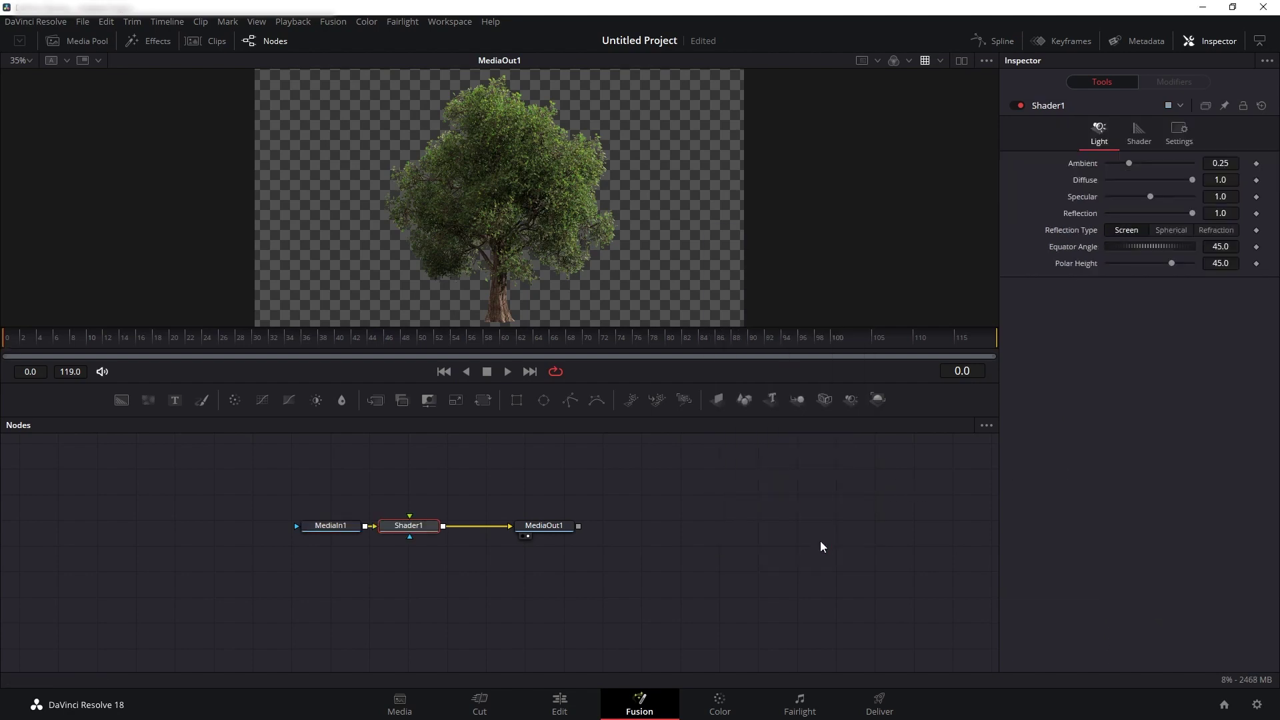
{"action": "left_click_drag", "start_coordinate": [424, 530], "coordinate": [429, 530]}
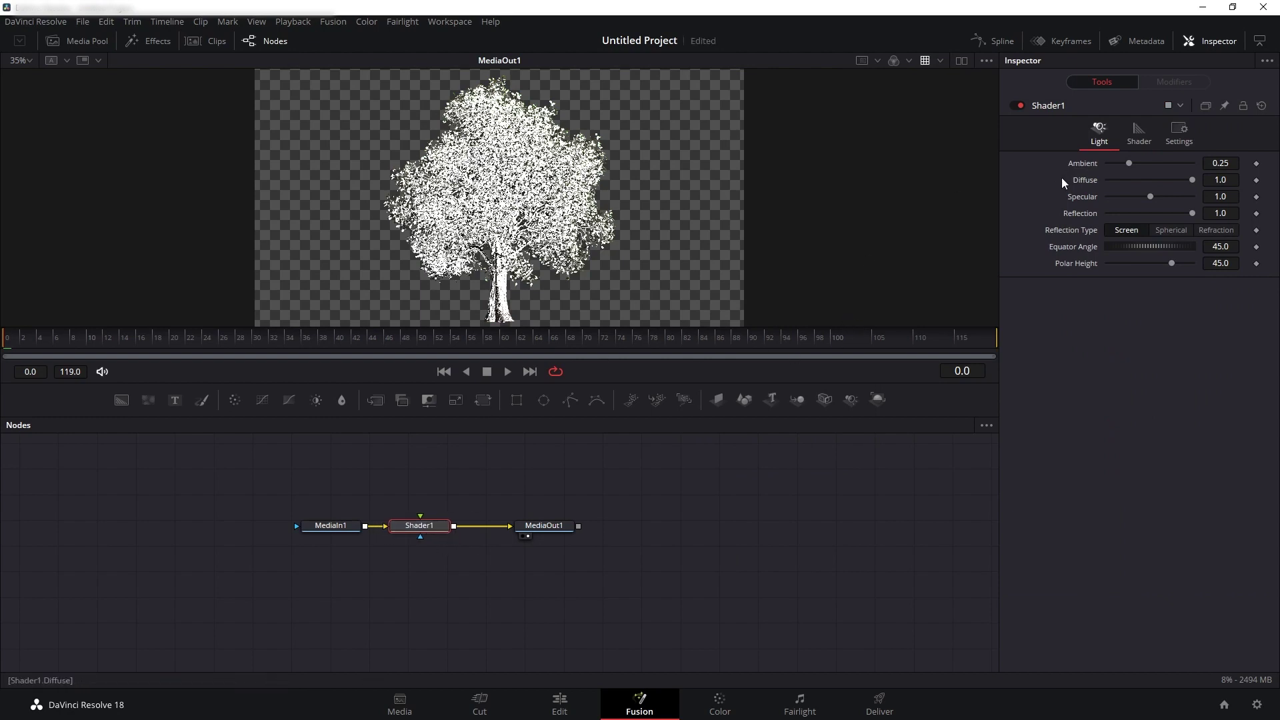
Set Shader1's specular, reflection and ambient to 0.0 and its diffuse to 0.835
{"action": "left_click_drag", "start_coordinate": [1123, 196], "coordinate": [1019, 201]}
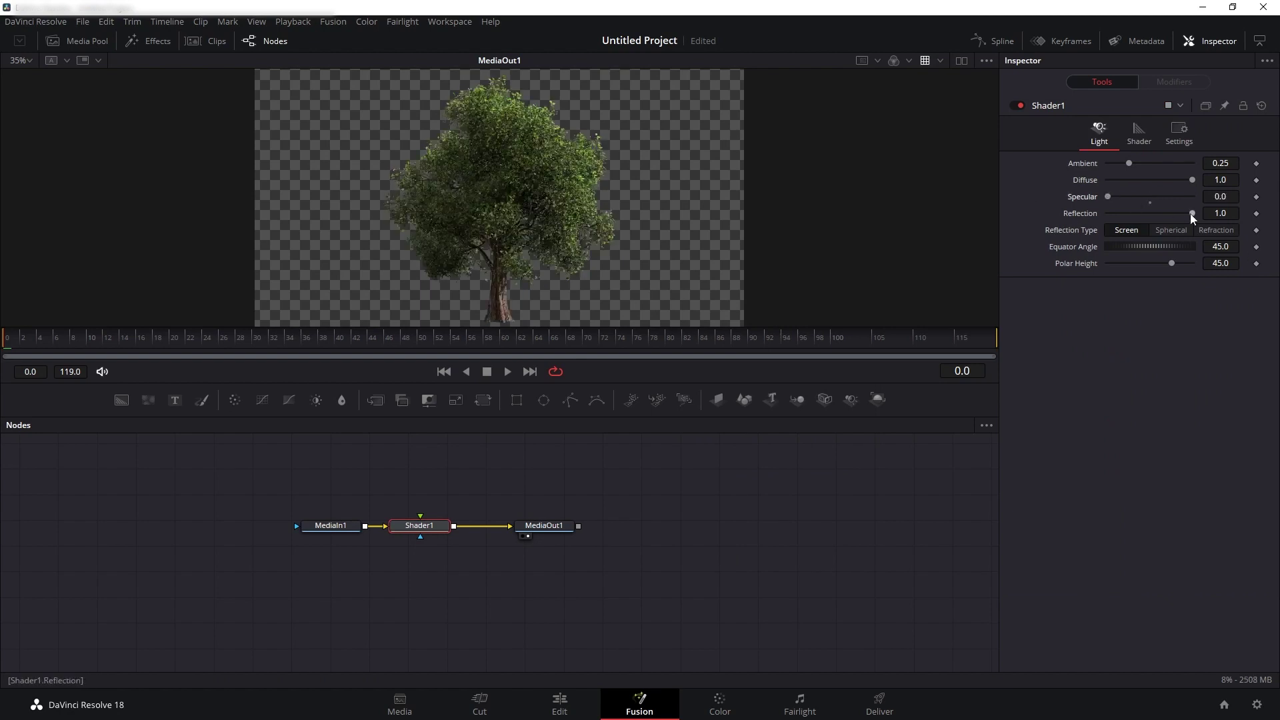
{"action": "left_click_drag", "start_coordinate": [1192, 215], "coordinate": [1029, 219]}
{"action": "left_click_drag", "start_coordinate": [1129, 167], "coordinate": [1145, 187]}
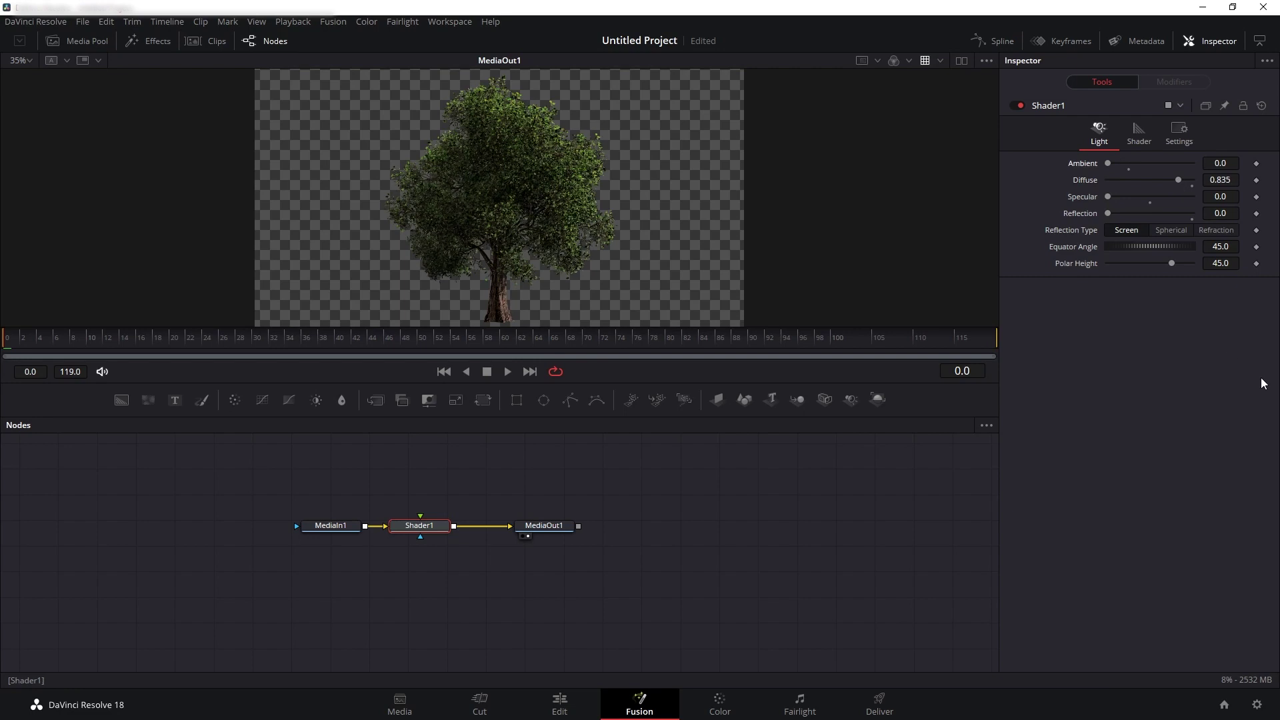
Try other Equator Angle and Polar Height values on Shader1, and undo the changes
{"action": "left_click_drag", "start_coordinate": [1162, 250], "coordinate": [1010, 258]}
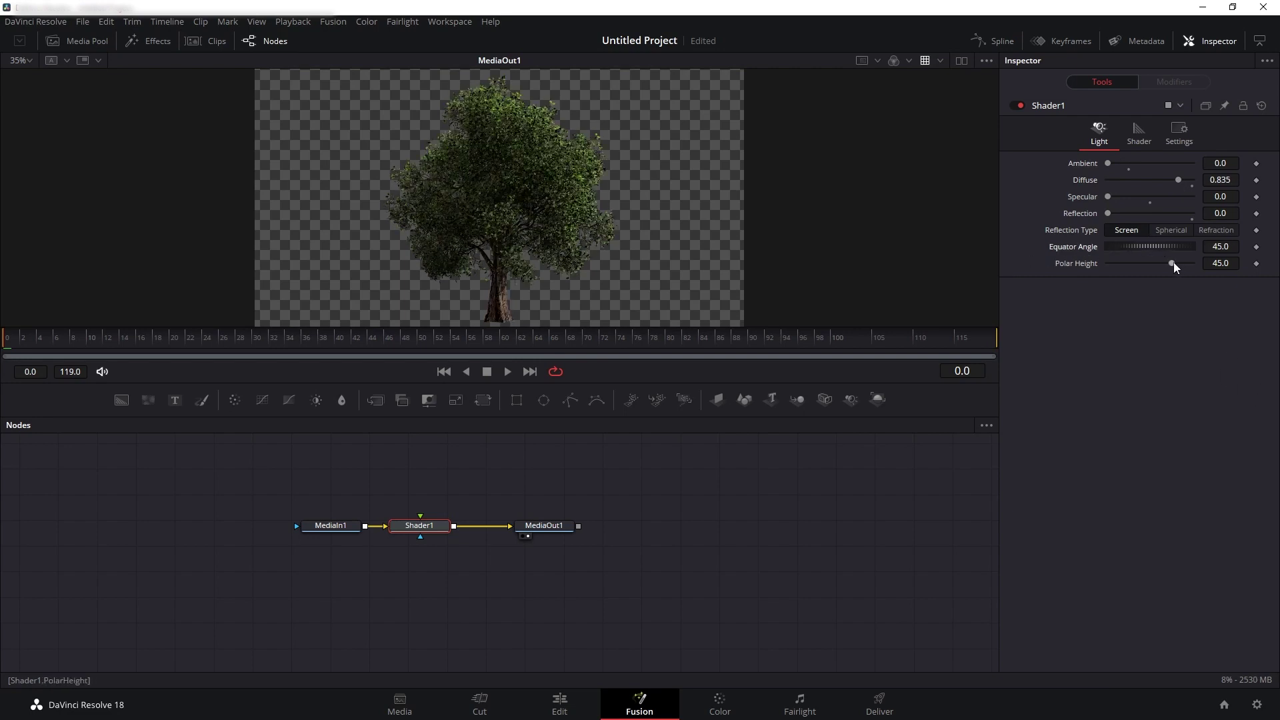
{"action": "left_click_drag", "start_coordinate": [1174, 265], "coordinate": [1110, 279]}
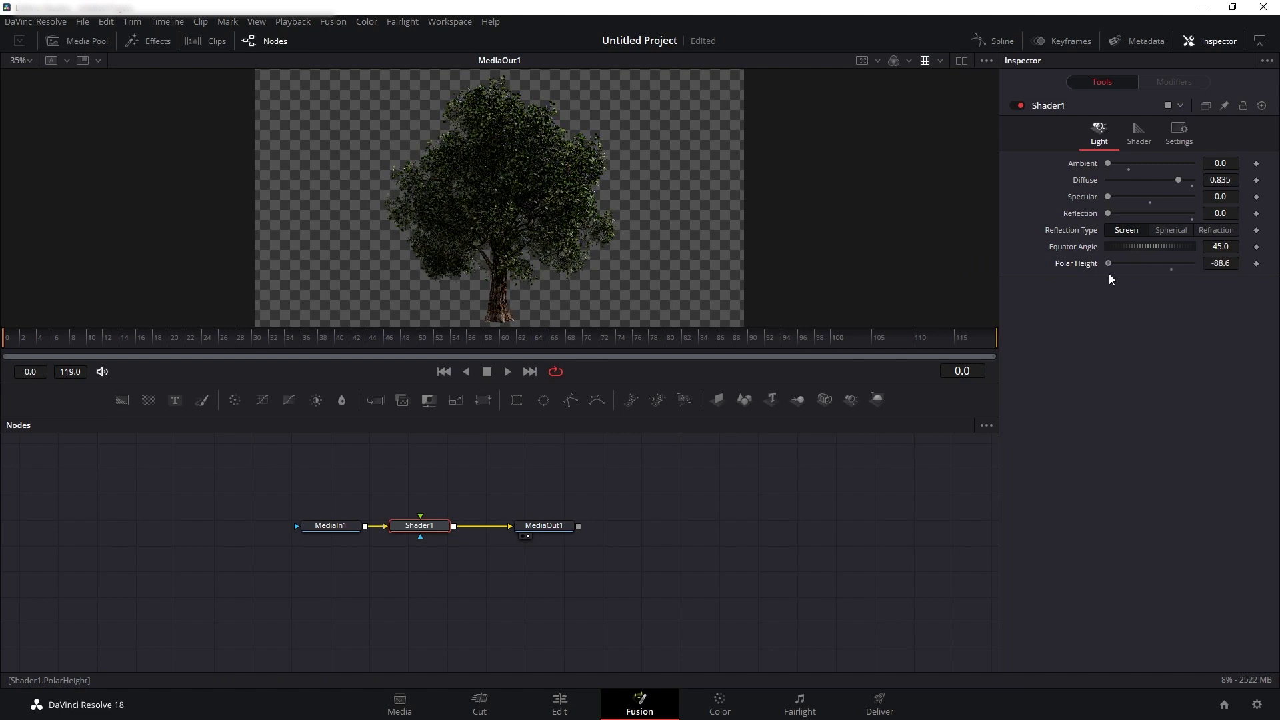
{"action": "key", "text": "ctrl+z"}
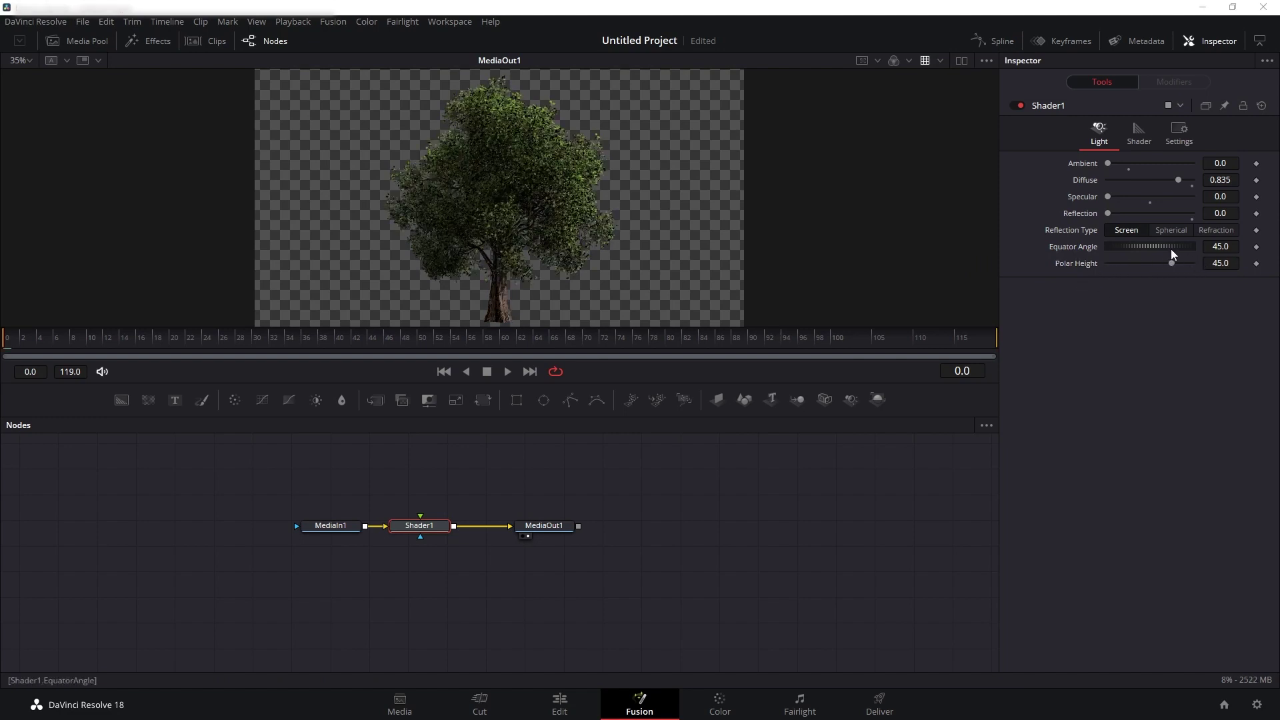
Change Shader1's light direction to an Equator Angle of -255.0 and a Polar Height of -4.2
{"action": "left_click_drag", "start_coordinate": [1172, 253], "coordinate": [1116, 262]}
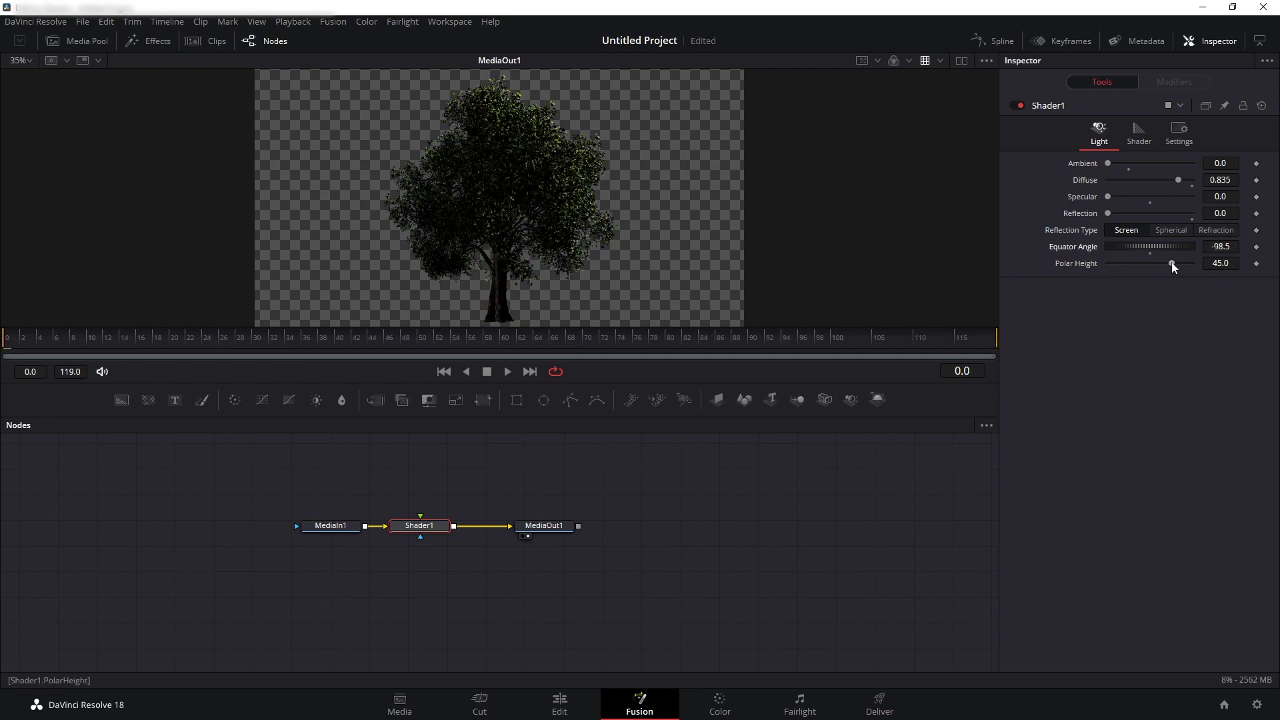
{"action": "left_click_drag", "start_coordinate": [1172, 264], "coordinate": [1158, 264]}
{"action": "mouse_move", "coordinate": [1185, 266]}
{"action": "left_mouse_down"}
{"action": "mouse_move", "coordinate": [1131, 267]}
{"action": "mouse_move", "coordinate": [1197, 261]}
{"action": "mouse_move", "coordinate": [1160, 261]}
{"action": "left_mouse_up"}
{"action": "left_click_drag", "start_coordinate": [1157, 248], "coordinate": [1180, 264]}
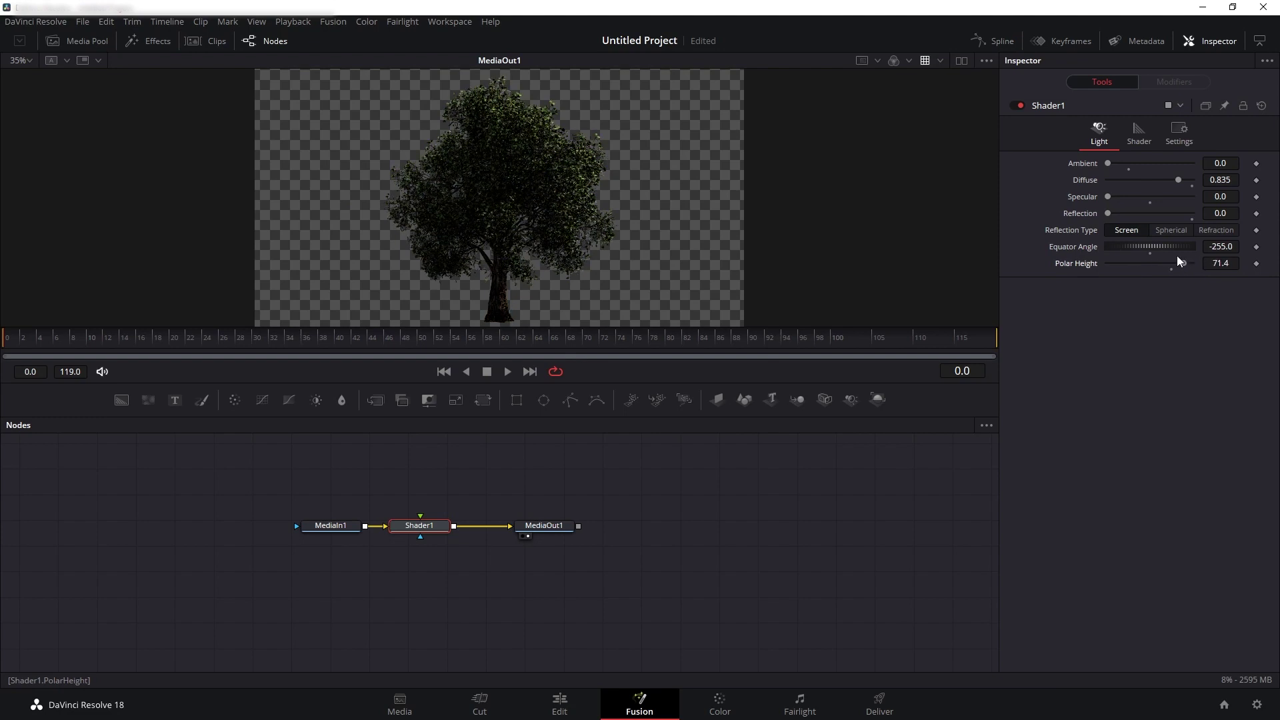
{"action": "left_click_drag", "start_coordinate": [1178, 260], "coordinate": [1148, 261]}
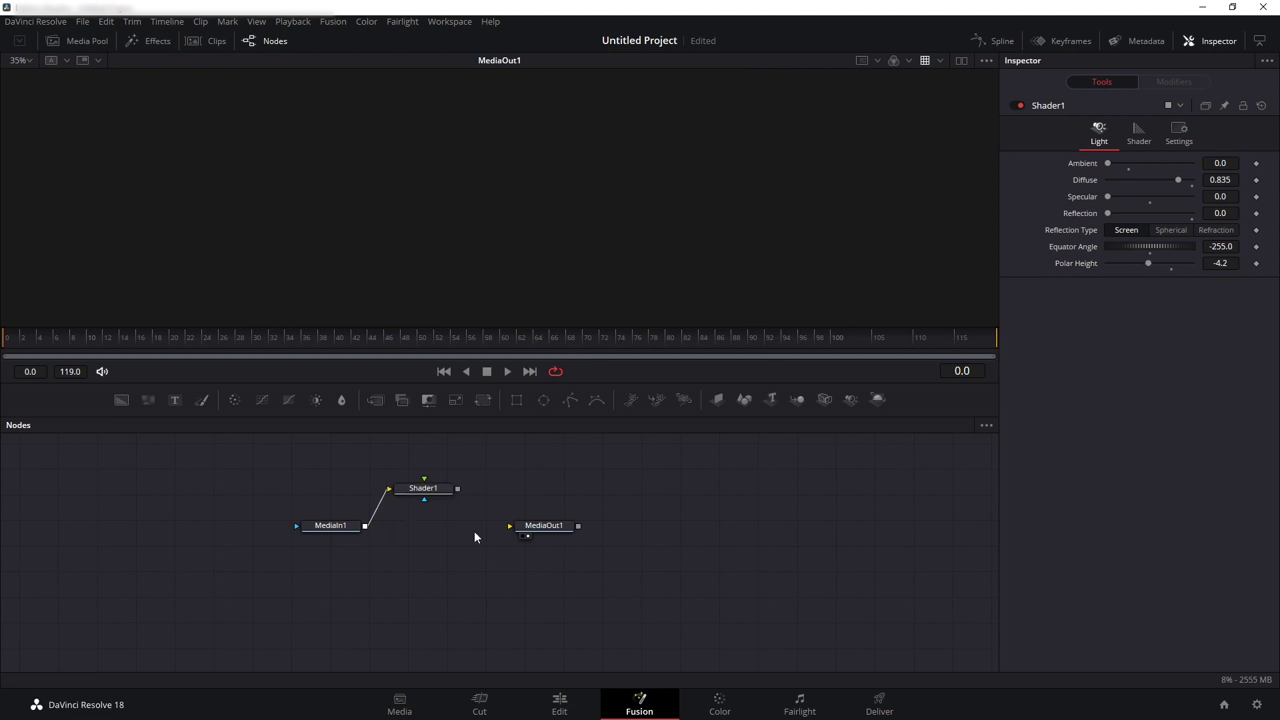
Take Shader1 out of the main line, merge its output over MediaIn1, and set the merge's apply mode to Multiply
{"action": "left_click_drag", "start_coordinate": [510, 527], "coordinate": [366, 527]}
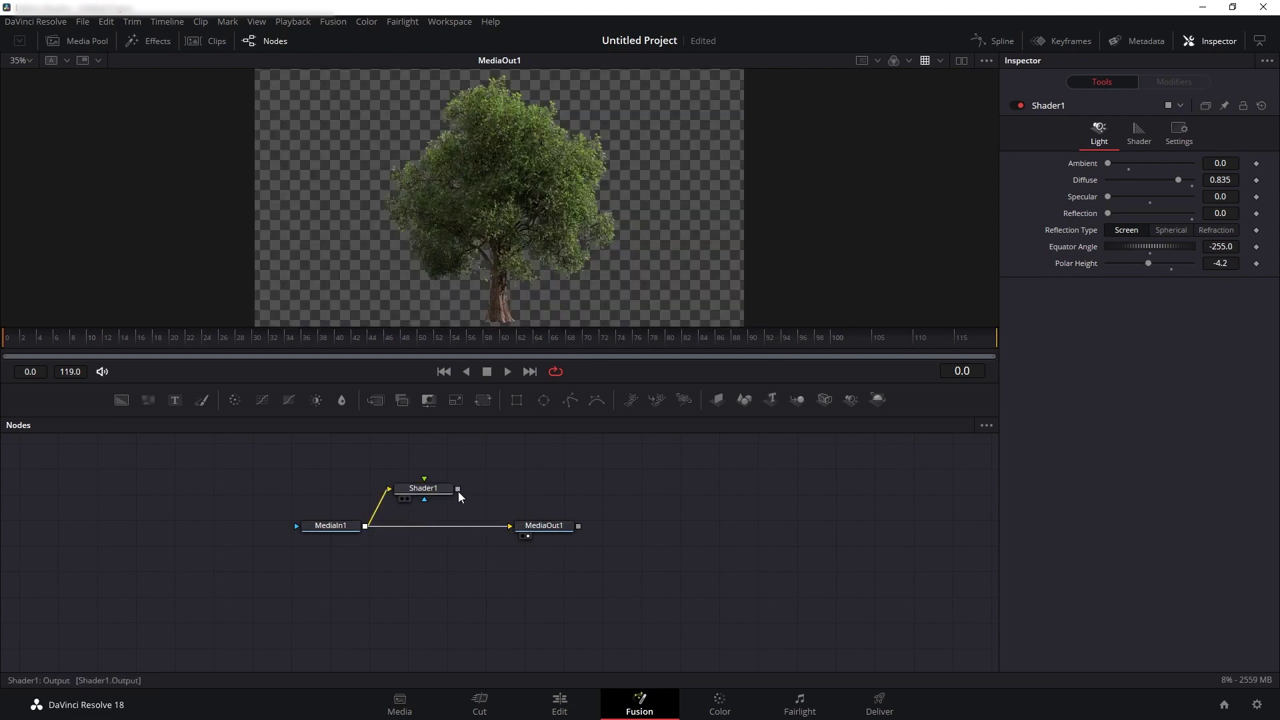
{"action": "left_click_drag", "start_coordinate": [457, 489], "coordinate": [366, 526]}
{"action": "left_click", "coordinate": [1120, 255]}
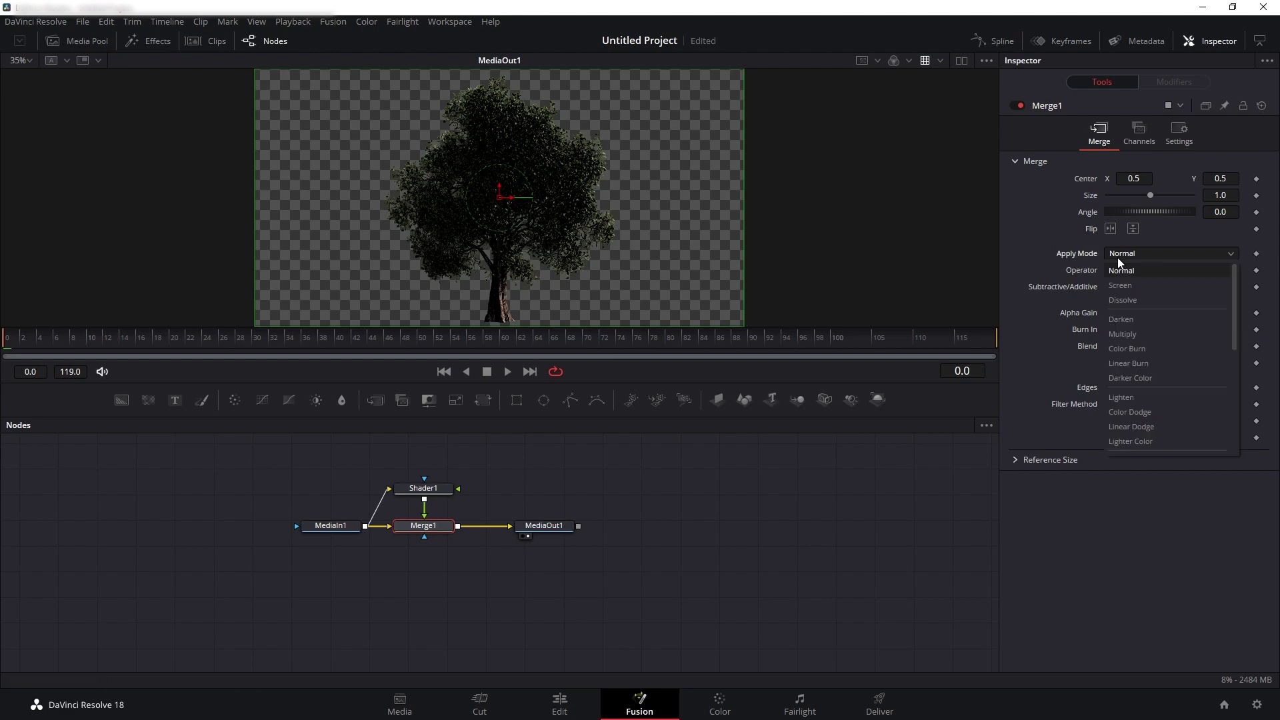
{"action": "left_click", "coordinate": [1124, 335]}
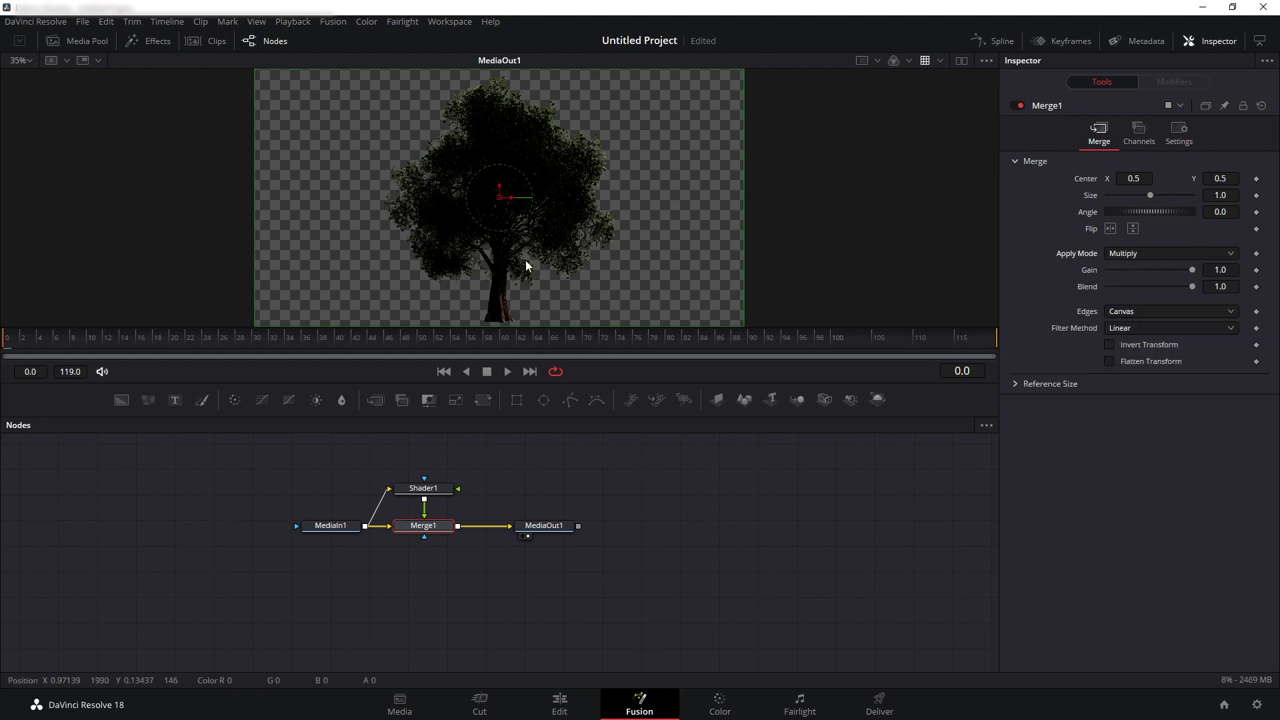